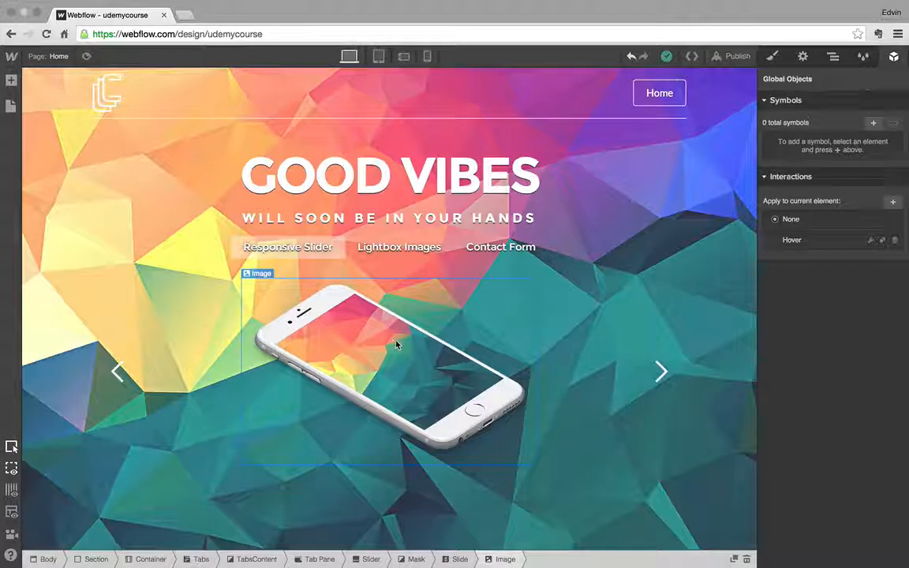
Create a new interaction named Float for the phone image and give it a page-load trigger.
{"action": "left_click", "coordinate": [890, 203]}
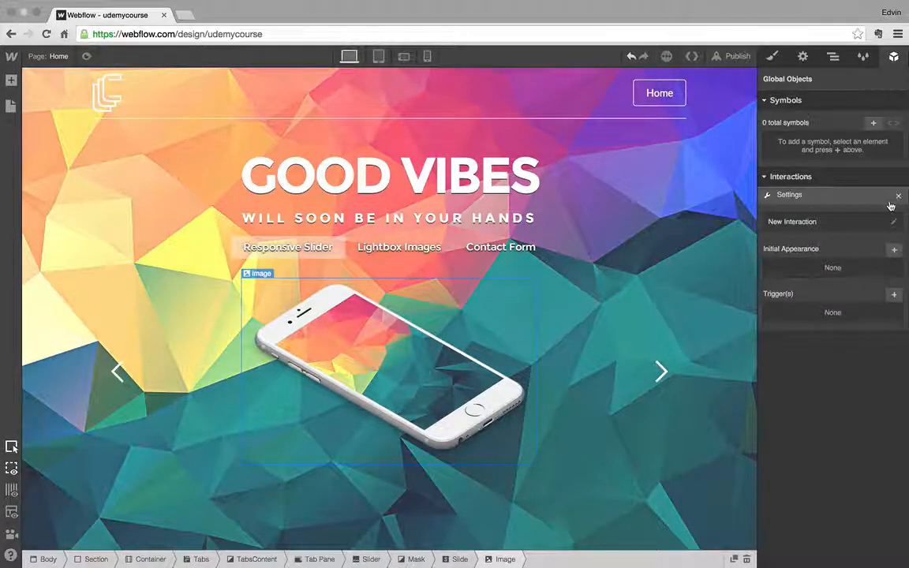
{"action": "left_click", "coordinate": [845, 224]}
{"action": "type", "text": "Fl"}
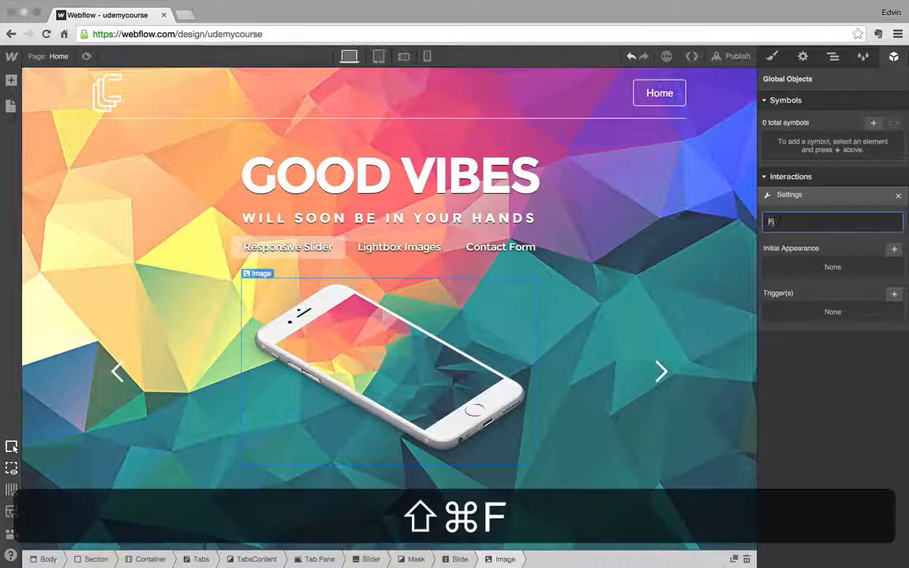
{"action": "type", "text": "oat"}
{"action": "key", "text": "Return"}
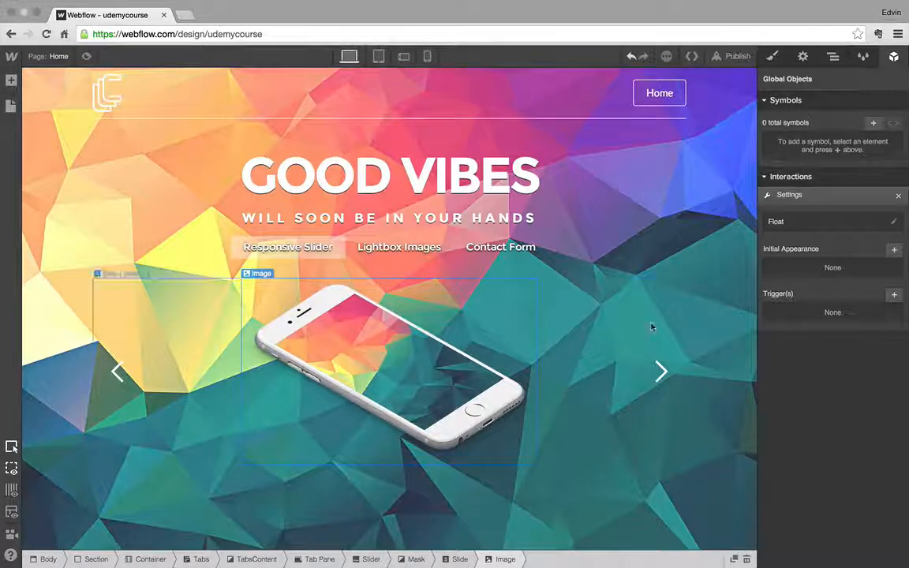
{"action": "left_click", "coordinate": [894, 296]}
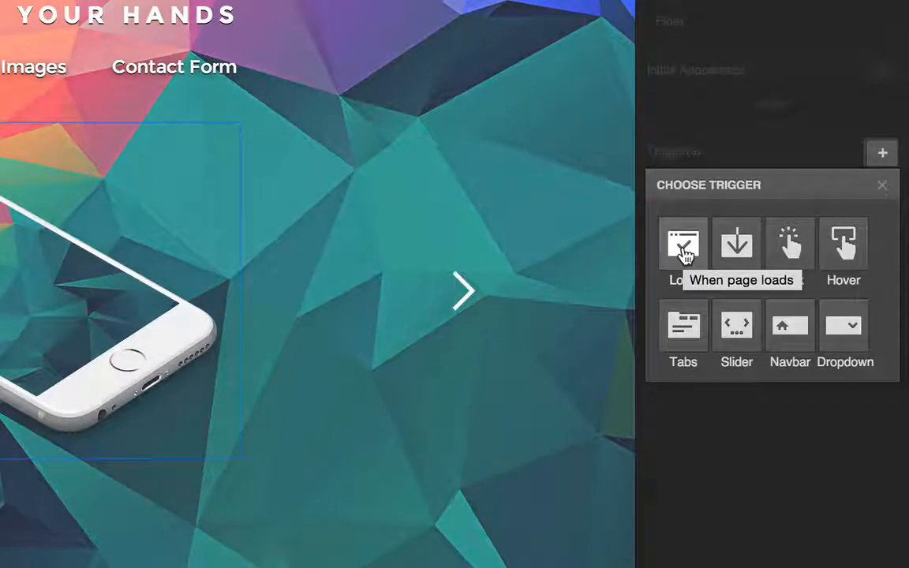
{"action": "left_click", "coordinate": [684, 251]}
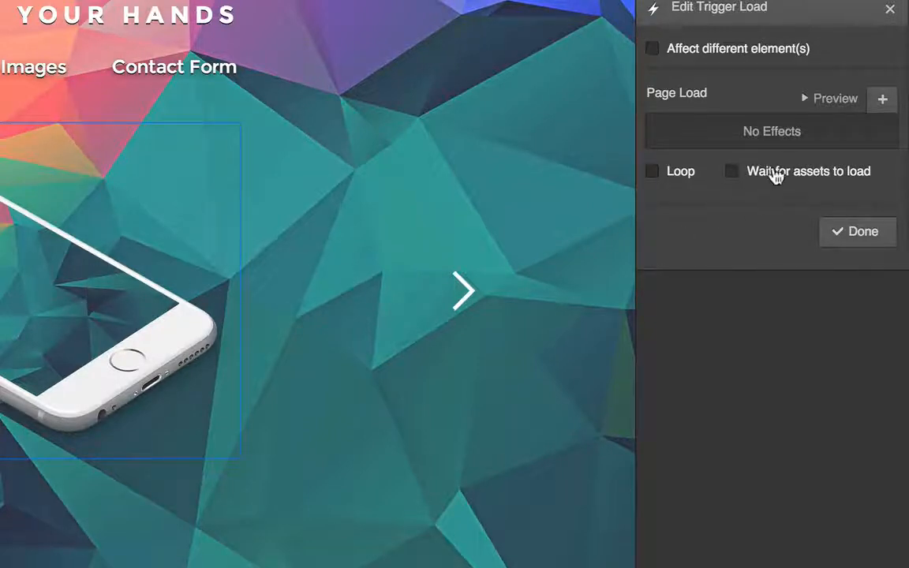
Add an effect step to the page-load trigger that moves the image down 20 px.
{"action": "left_click", "coordinate": [880, 101]}
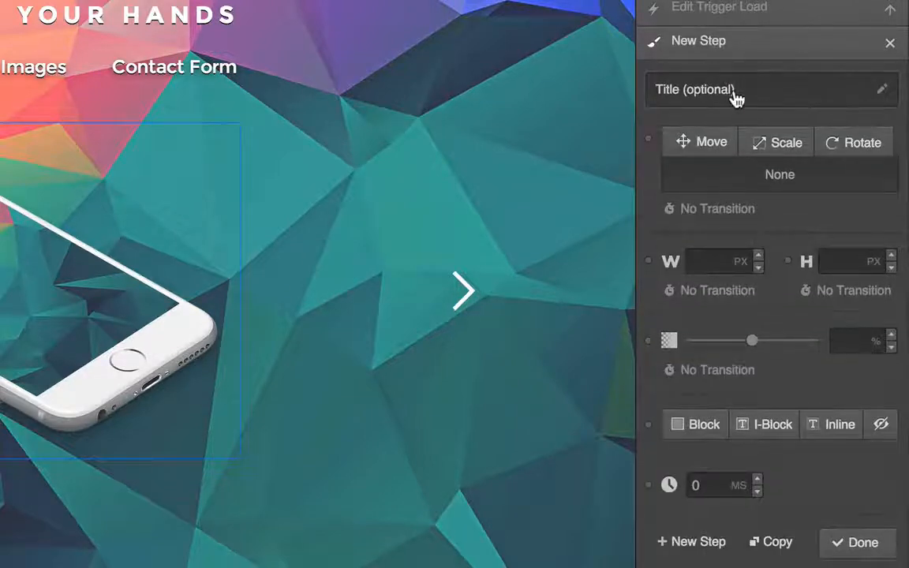
{"action": "left_click", "coordinate": [702, 147]}
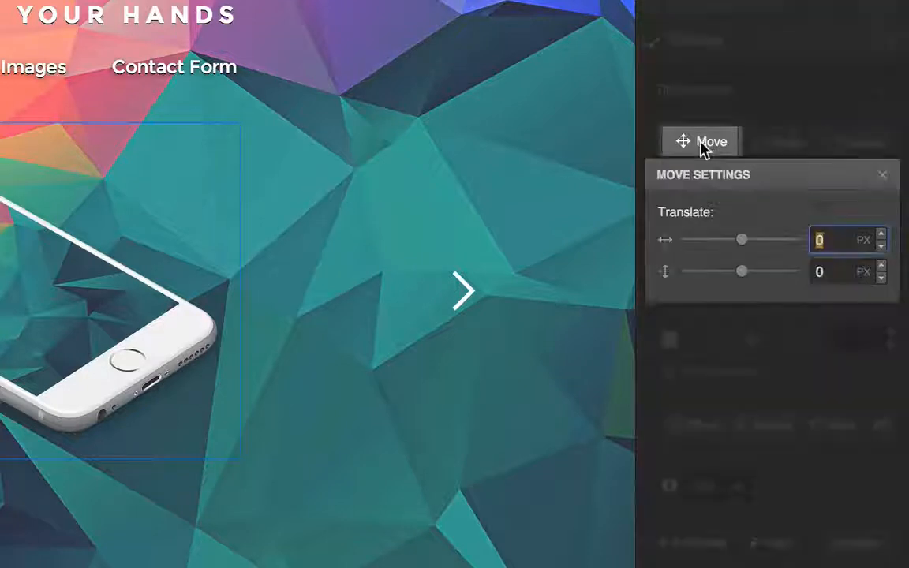
{"action": "key", "text": "Tab"}
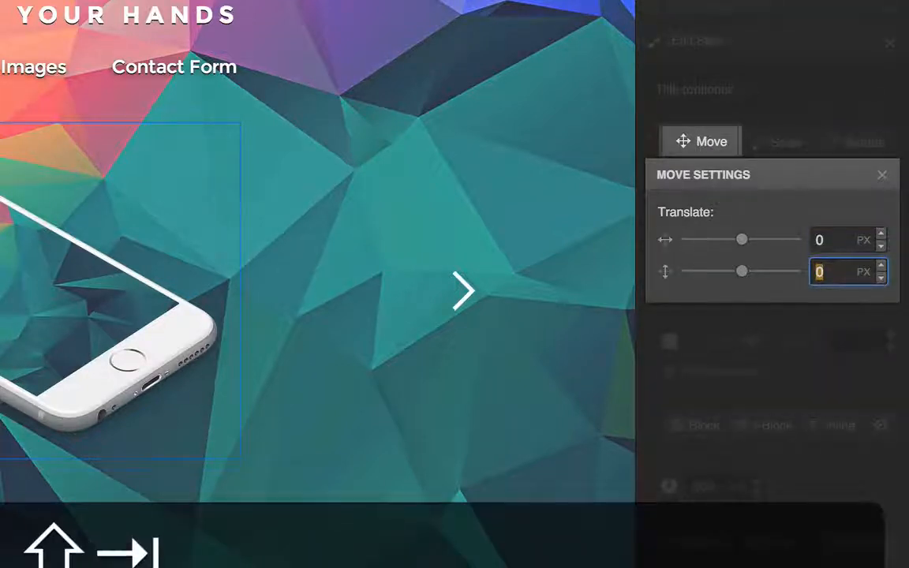
{"action": "key", "text": "shift+Up"}
{"action": "key", "text": "shift+Up"}
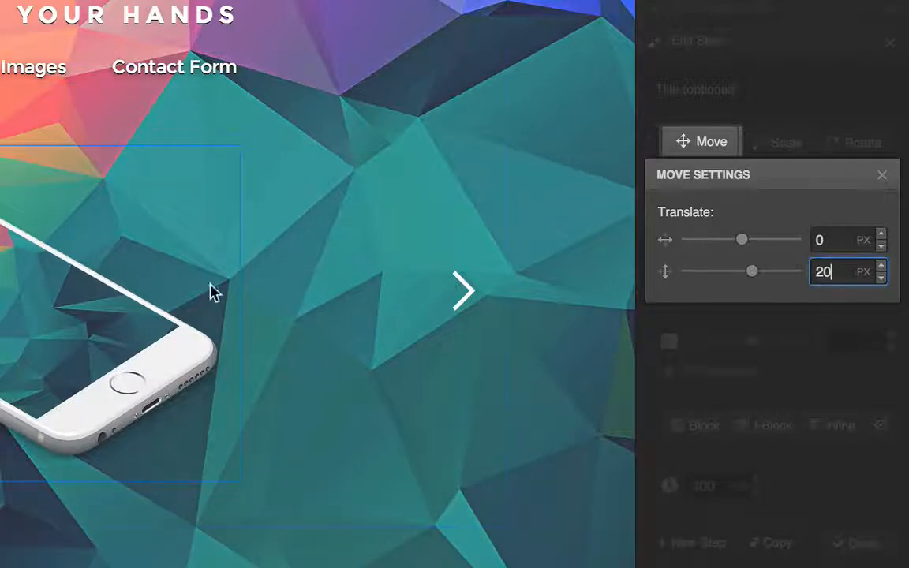
{"action": "left_click", "coordinate": [882, 174]}
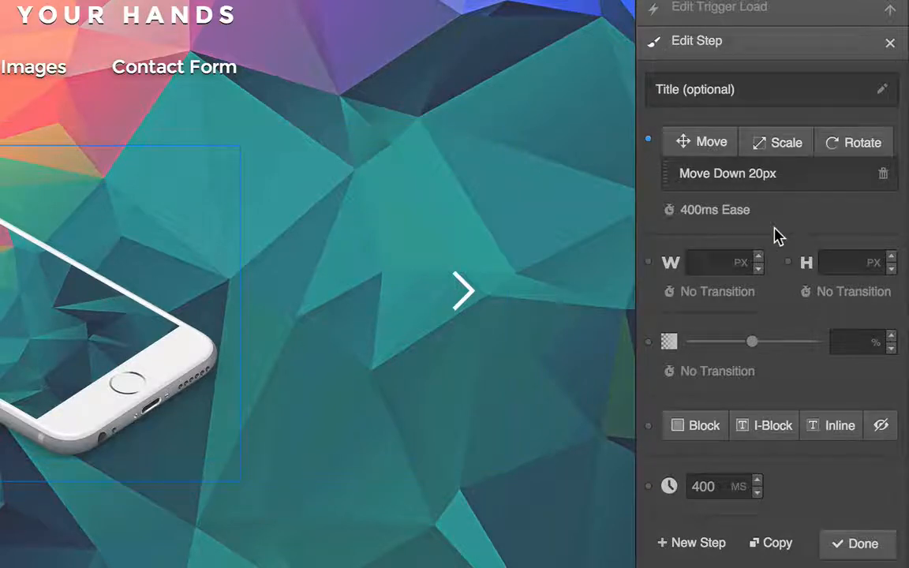
Set the downward move's transition duration to 1400 ms and finish the step.
{"action": "left_click", "coordinate": [703, 211]}
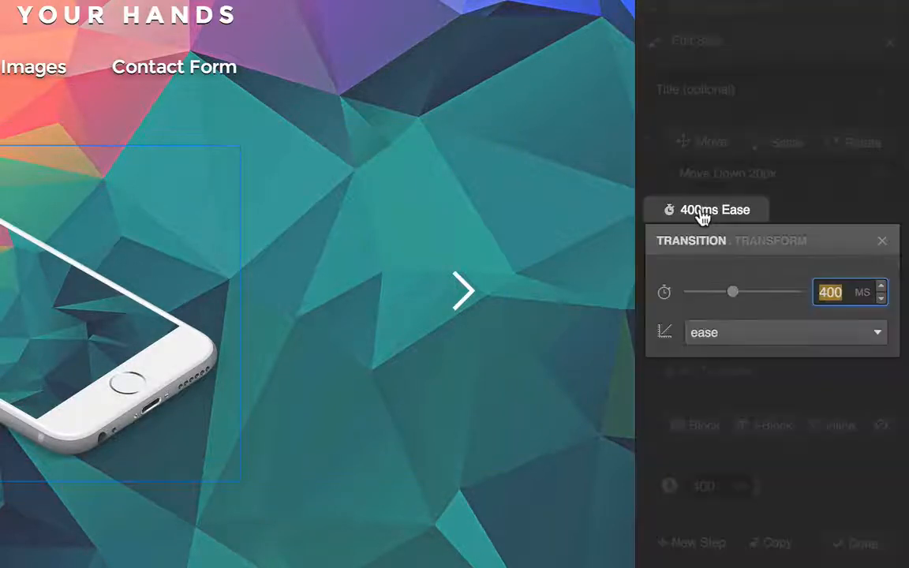
{"action": "key", "text": "Left"}
{"action": "type", "text": "1"}
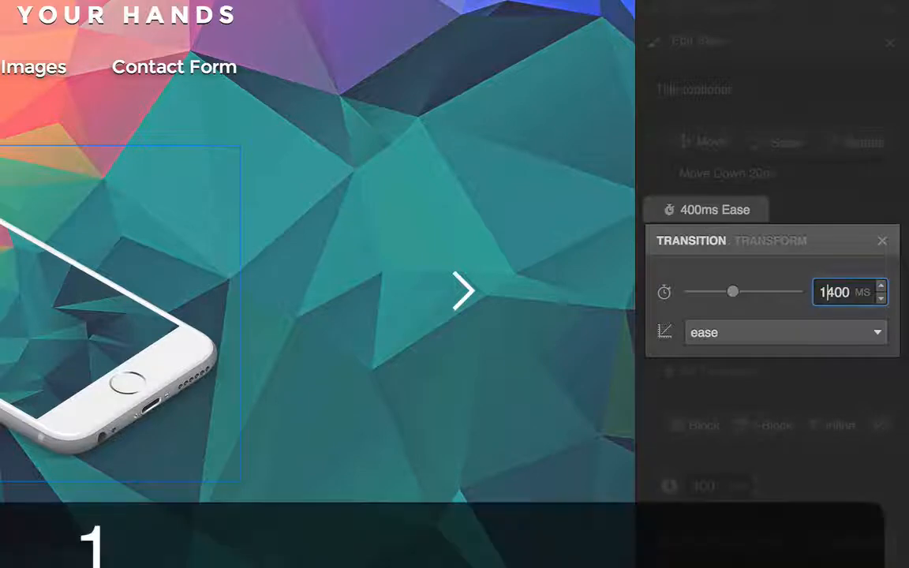
{"action": "key", "text": "Return"}
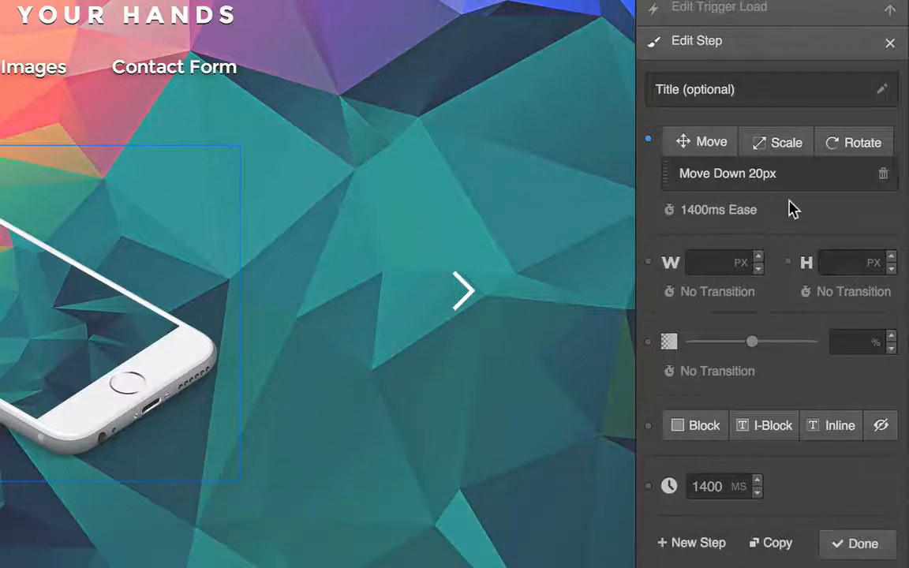
{"action": "left_click", "coordinate": [855, 547]}
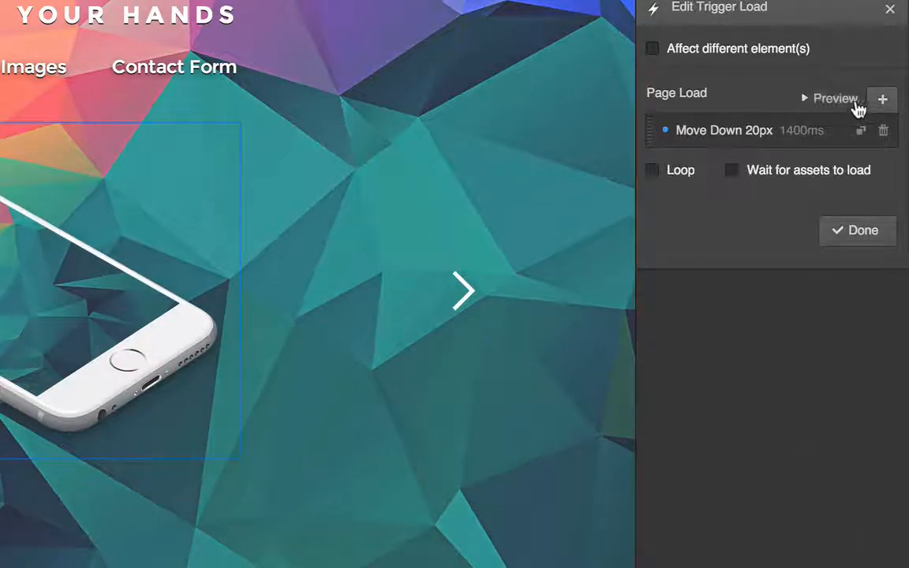
Add a second page-load step with a zero-offset move that returns the image to its origin.
{"action": "left_click", "coordinate": [882, 102]}
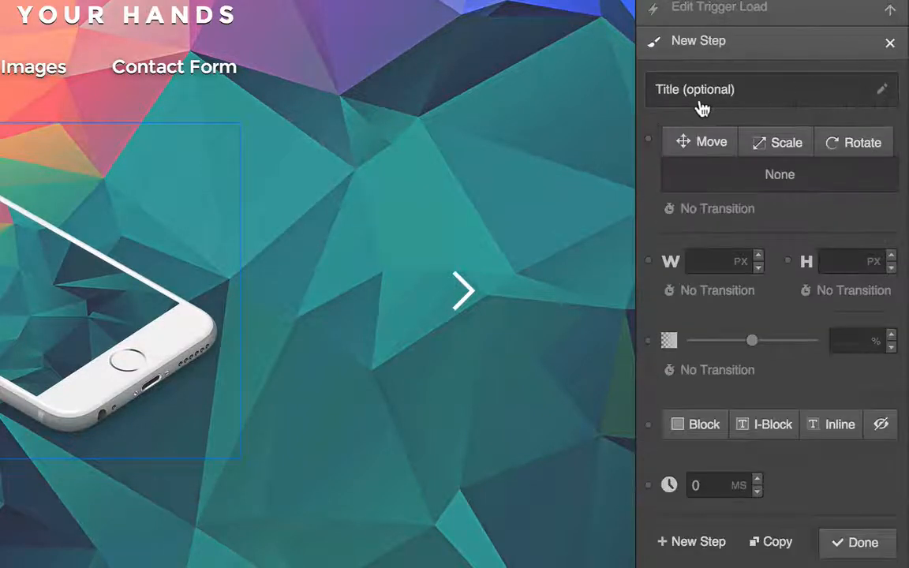
{"action": "left_click", "coordinate": [712, 146]}
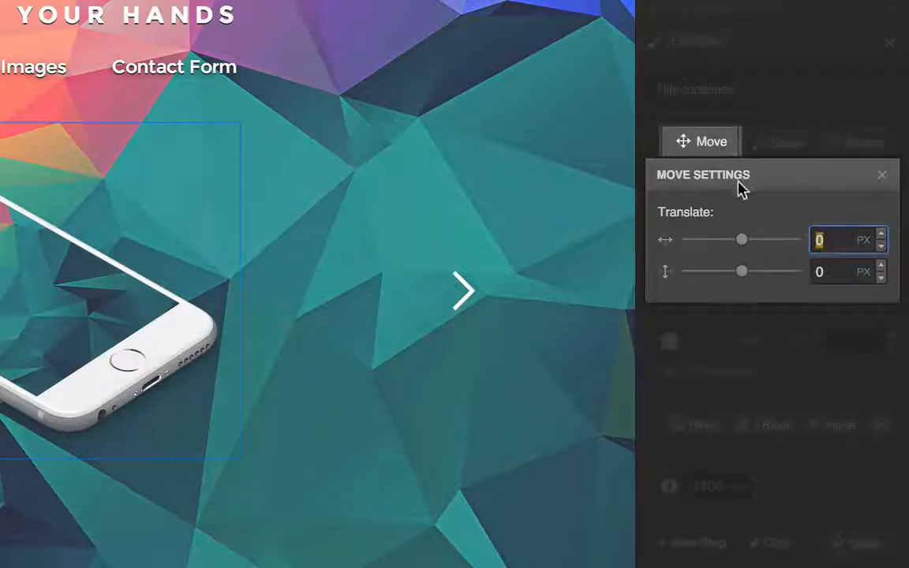
{"action": "left_click", "coordinate": [881, 174]}
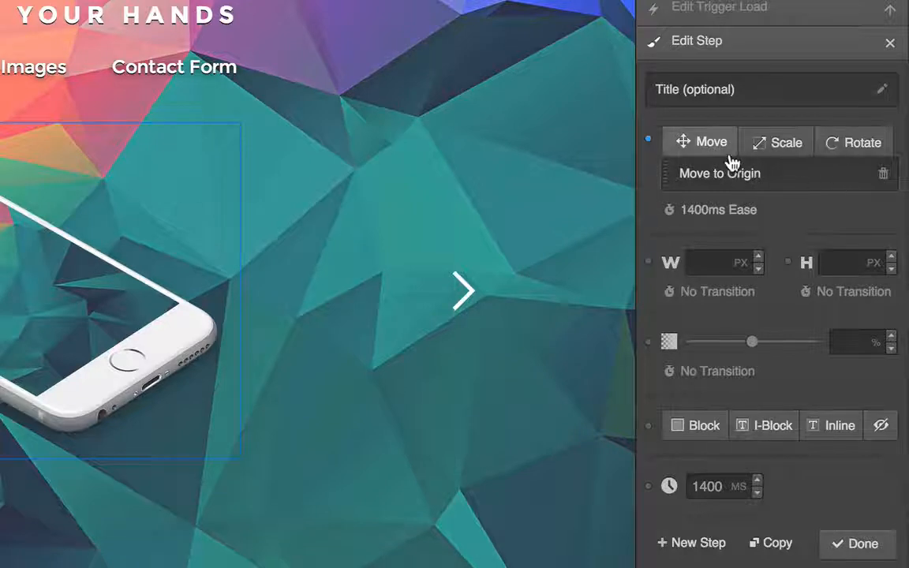
{"action": "left_click", "coordinate": [702, 146]}
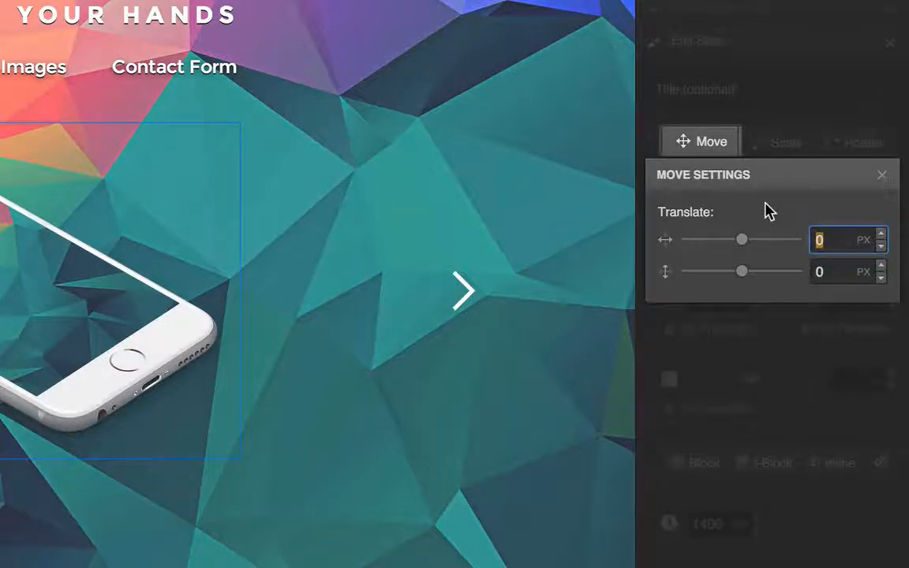
{"action": "key", "text": "Return"}
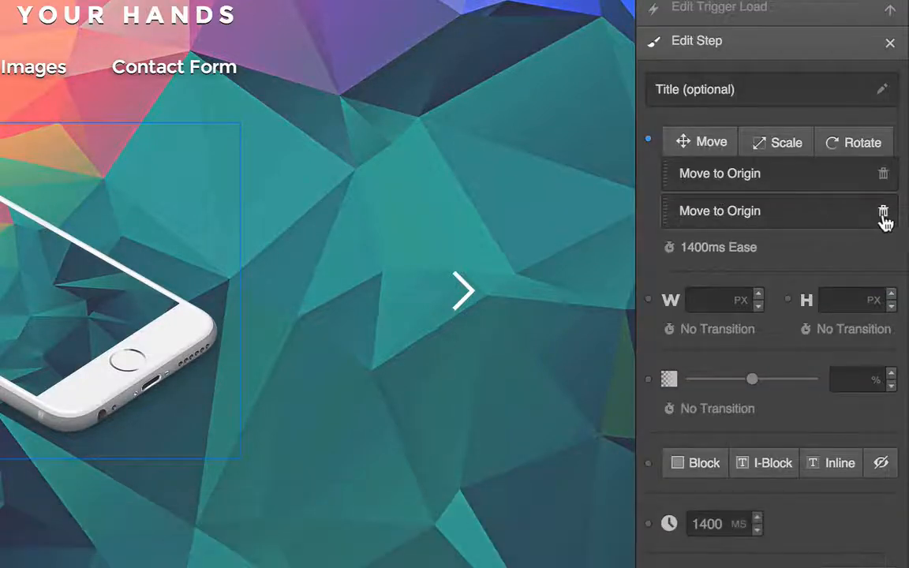
{"action": "left_click", "coordinate": [883, 211]}
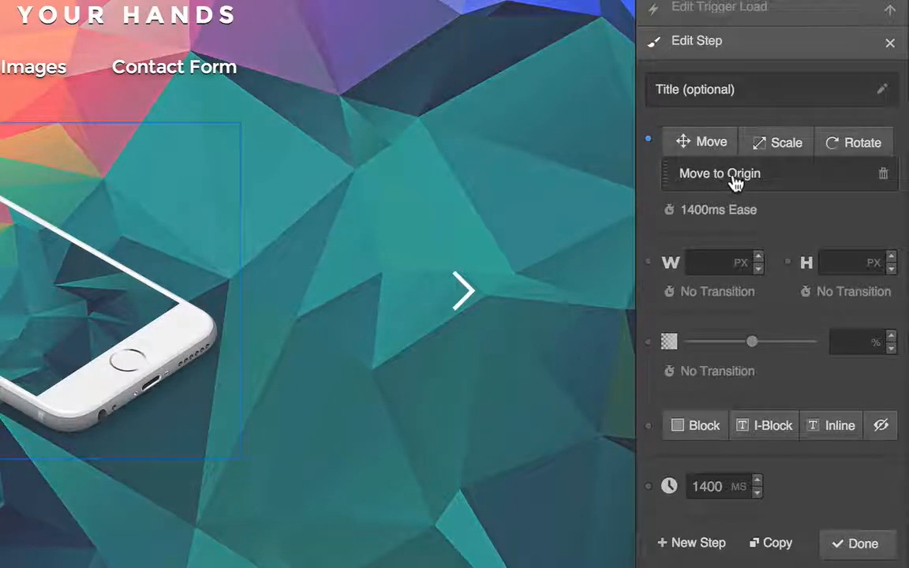
{"action": "left_click", "coordinate": [719, 150]}
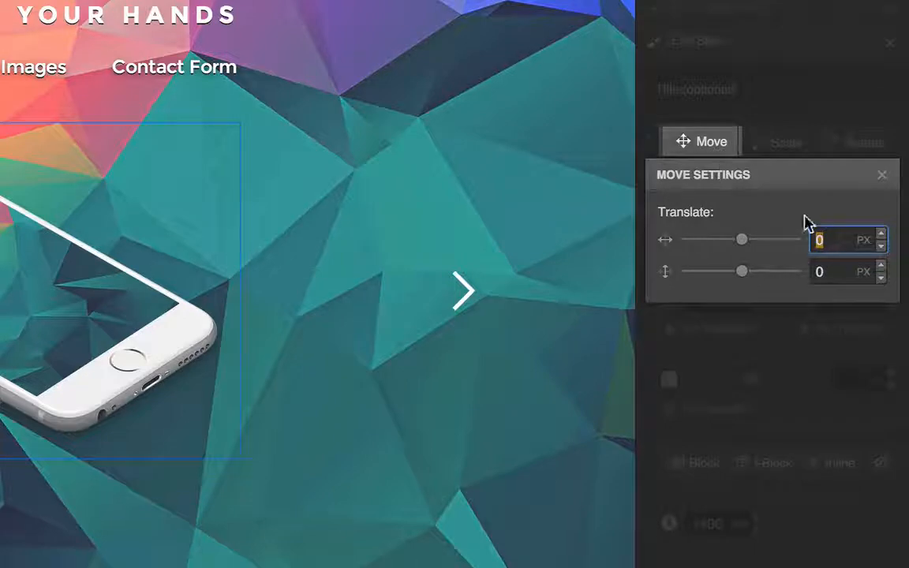
{"action": "left_click", "coordinate": [881, 176]}
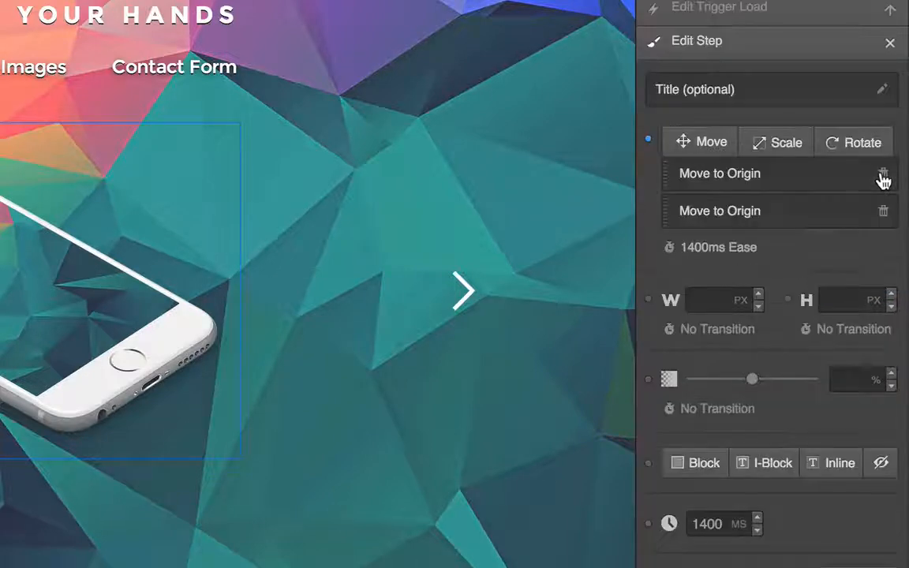
{"action": "left_click", "coordinate": [881, 210]}
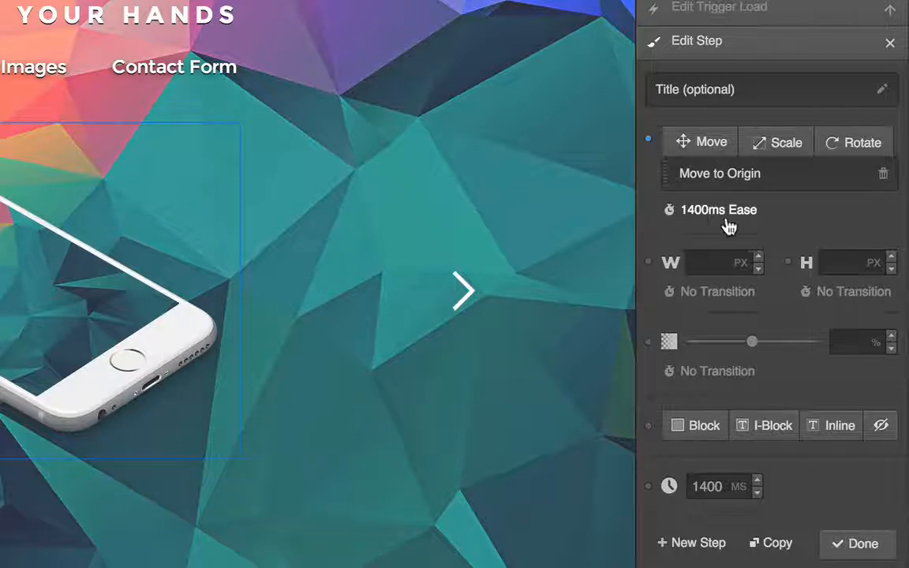
Finish the return-to-origin step and turn on looping for the page-load trigger.
{"action": "left_click", "coordinate": [854, 546]}
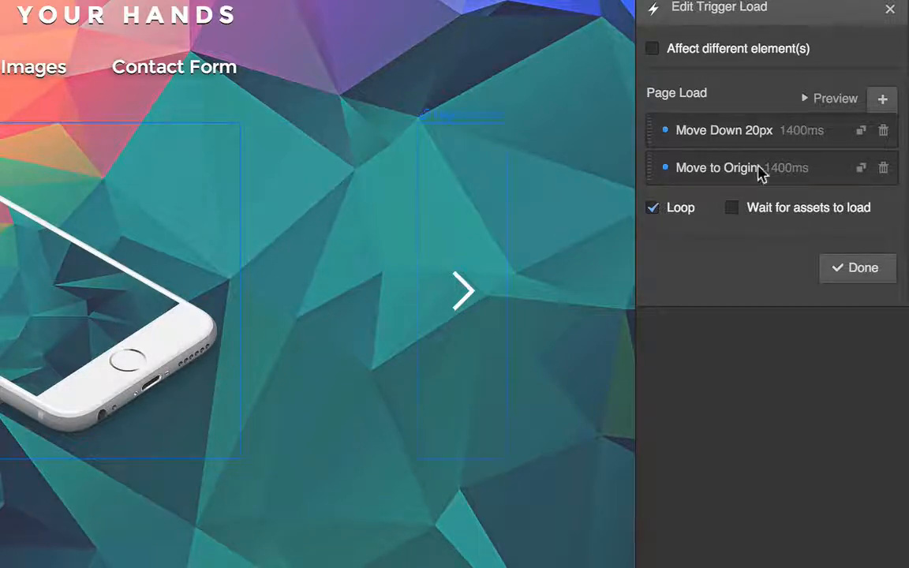
{"action": "left_click", "coordinate": [735, 134]}
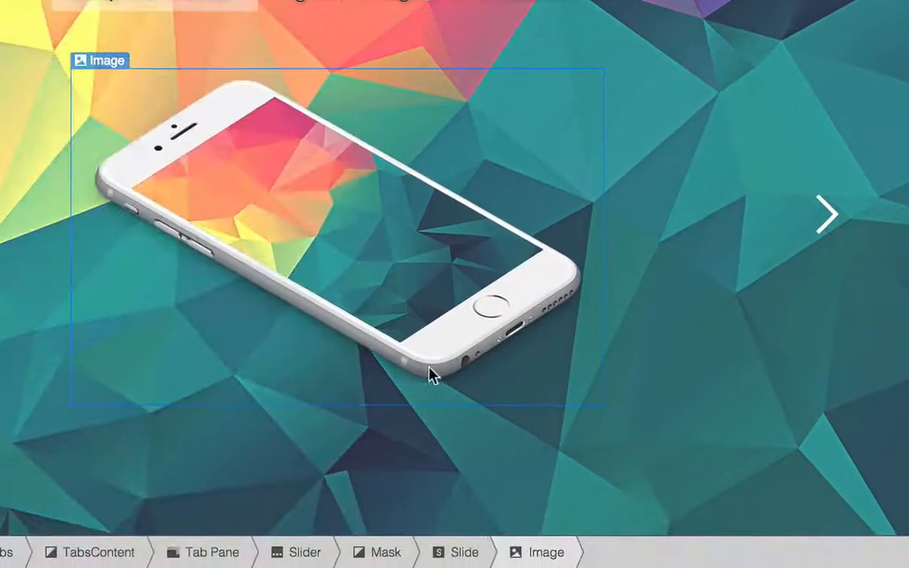
Select the slider's mask element and assign it a new class named Mask.
{"action": "left_click", "coordinate": [634, 258]}
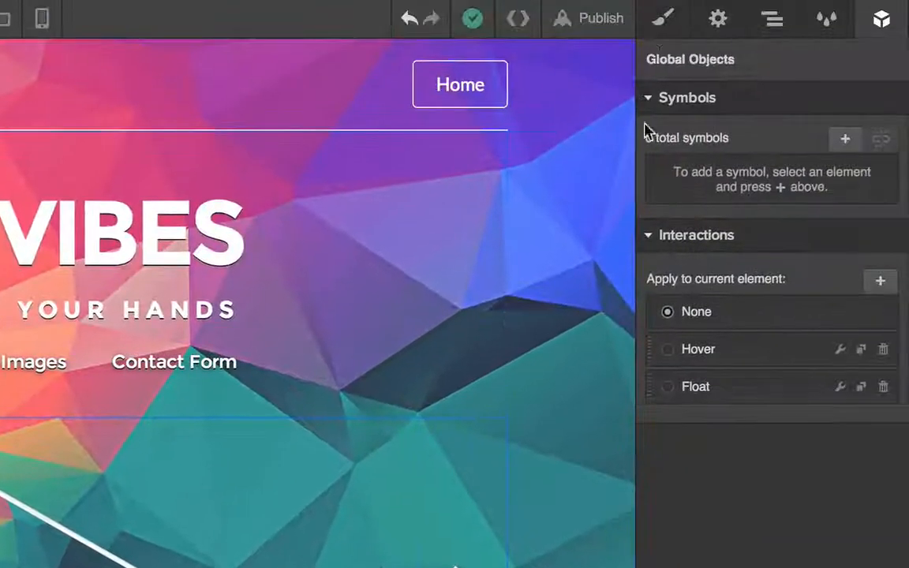
{"action": "left_click", "coordinate": [662, 19]}
{"action": "left_click", "coordinate": [716, 131]}
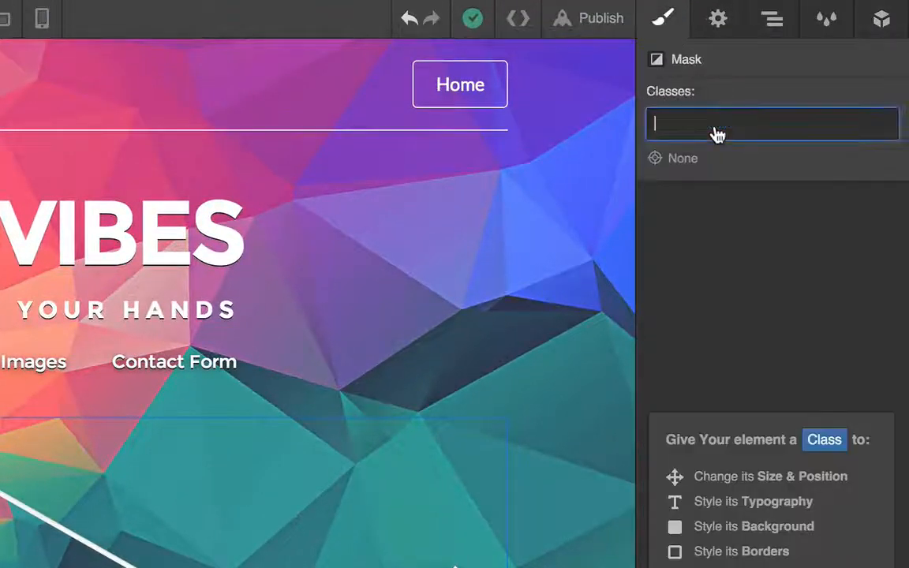
{"action": "type", "text": "Mask"}
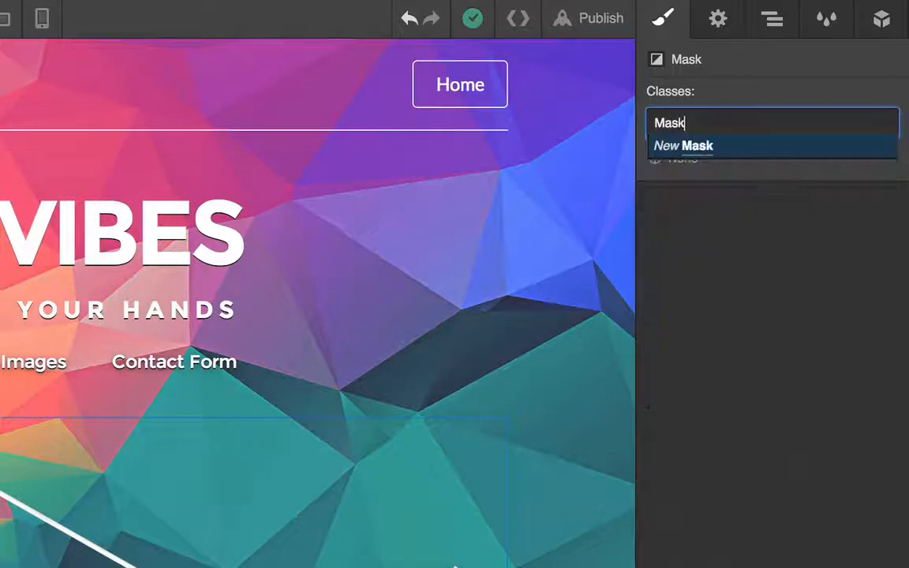
{"action": "key", "text": "Return"}
Set the overflow of the slider's Mask class to visible.
{"action": "scroll", "coordinate": [732, 456], "scroll_direction": "down", "scroll_amount": 5}
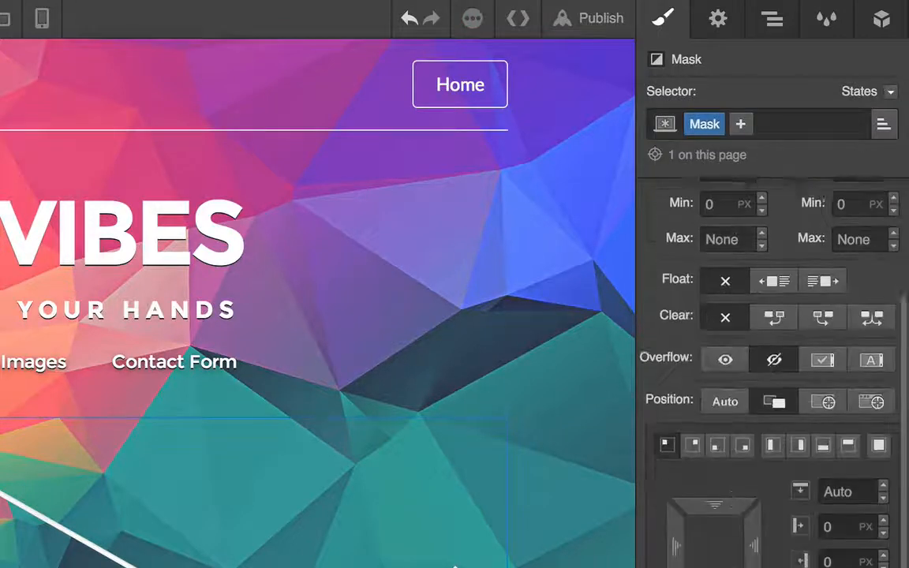
{"action": "scroll", "coordinate": [741, 442], "scroll_direction": "up", "scroll_amount": 3}
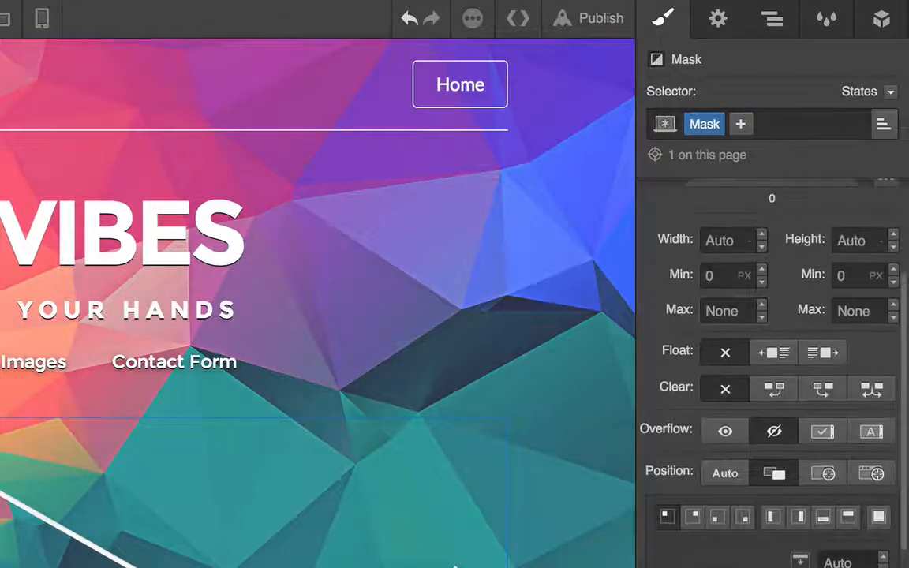
{"action": "left_click", "coordinate": [724, 433]}
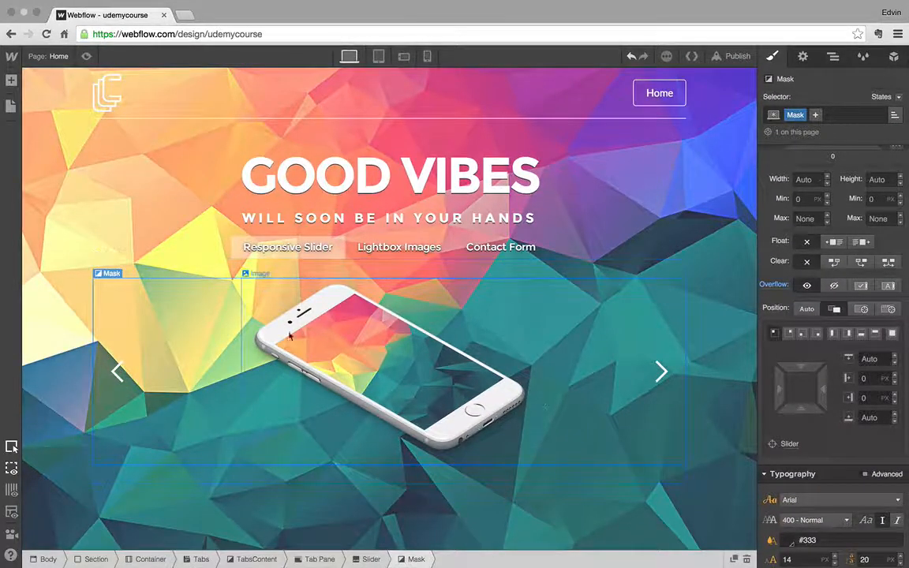
Preview the floating phone animation, advance through the slider's slides, and return to the designer.
{"action": "left_click", "coordinate": [87, 57]}
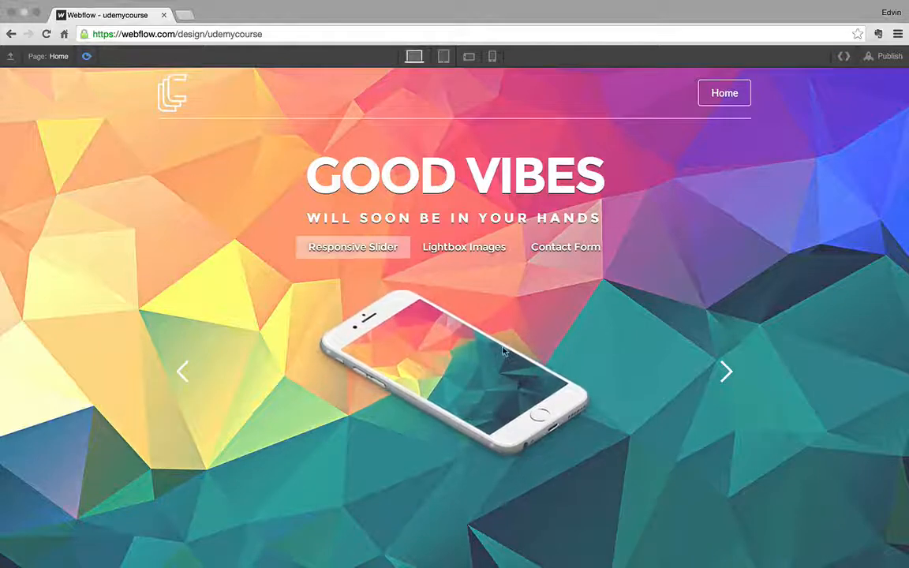
{"action": "left_click", "coordinate": [725, 372]}
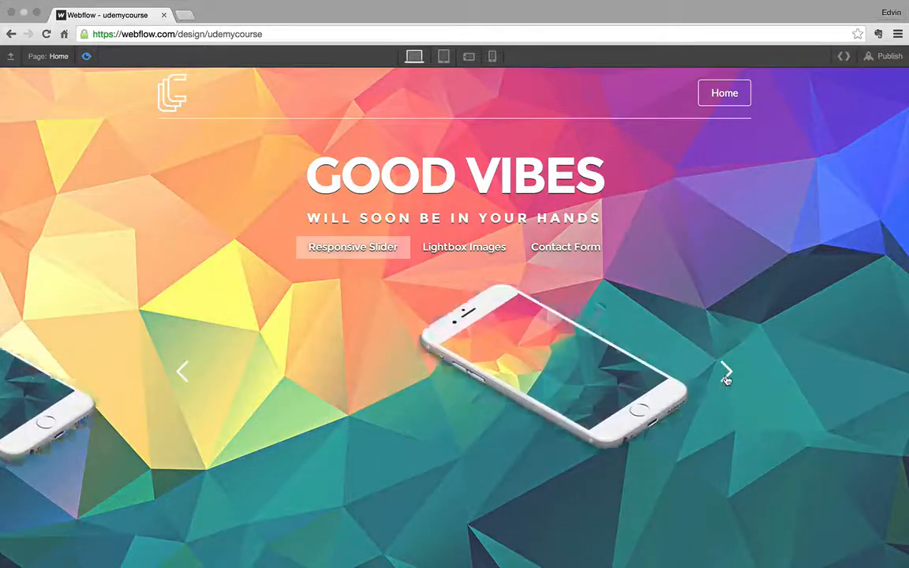
{"action": "left_click", "coordinate": [725, 372]}
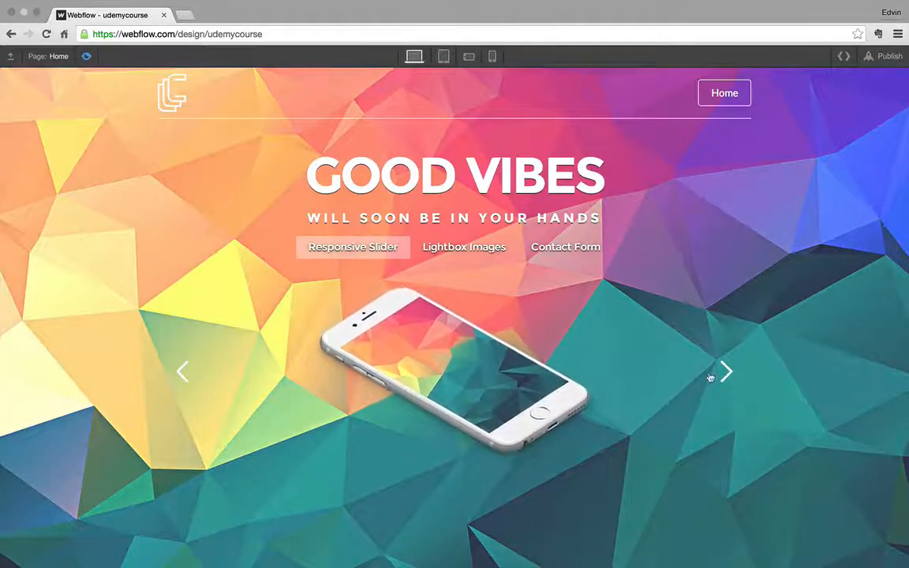
{"action": "left_click", "coordinate": [87, 56]}
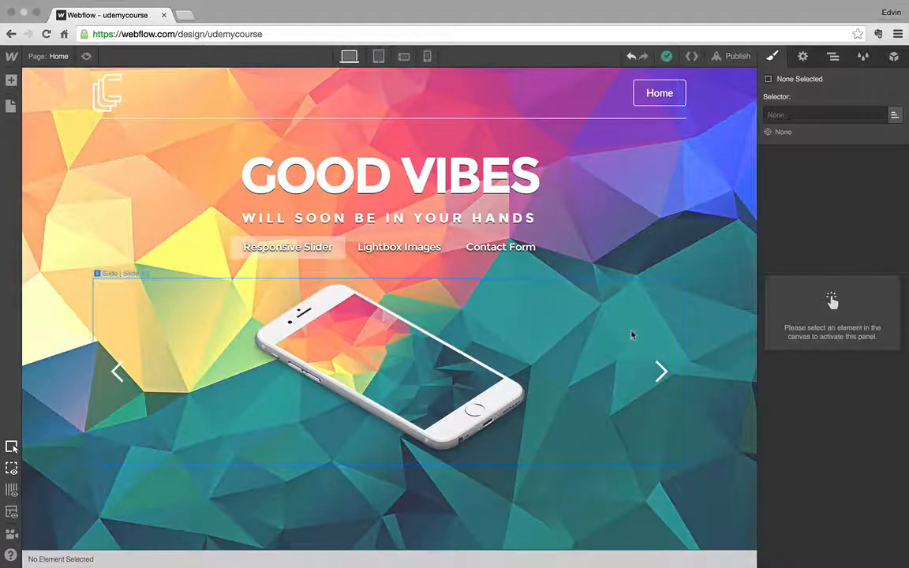
Apply the Float interaction to the phone image in the slider's second slide.
{"action": "left_click", "coordinate": [490, 309]}
{"action": "key", "text": "d"}
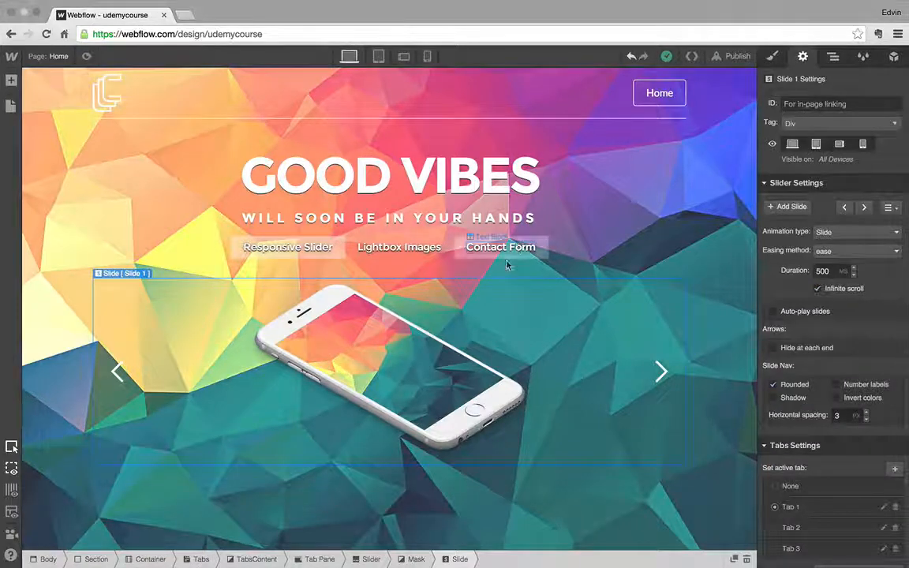
{"action": "left_click", "coordinate": [461, 338]}
{"action": "key", "text": "z"}
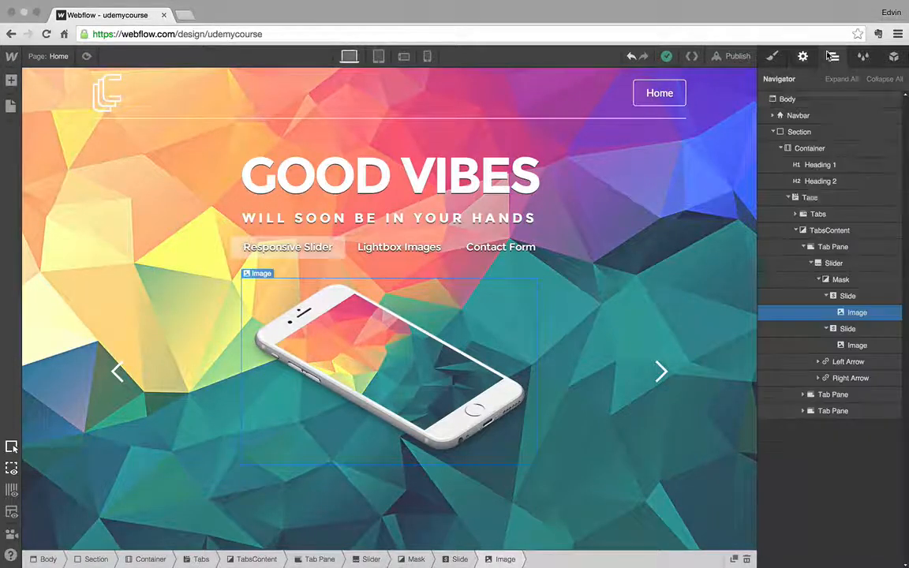
{"action": "left_click", "coordinate": [844, 329]}
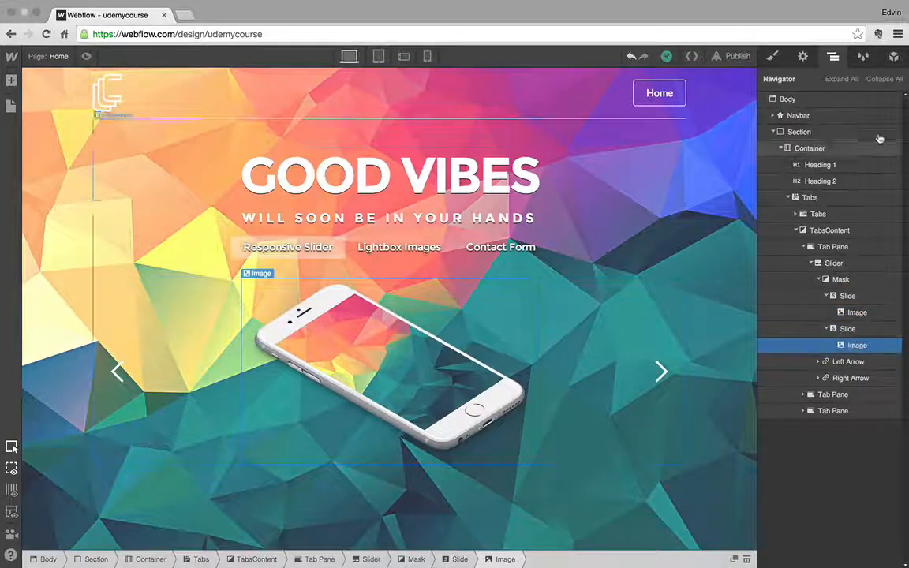
{"action": "left_click", "coordinate": [890, 62]}
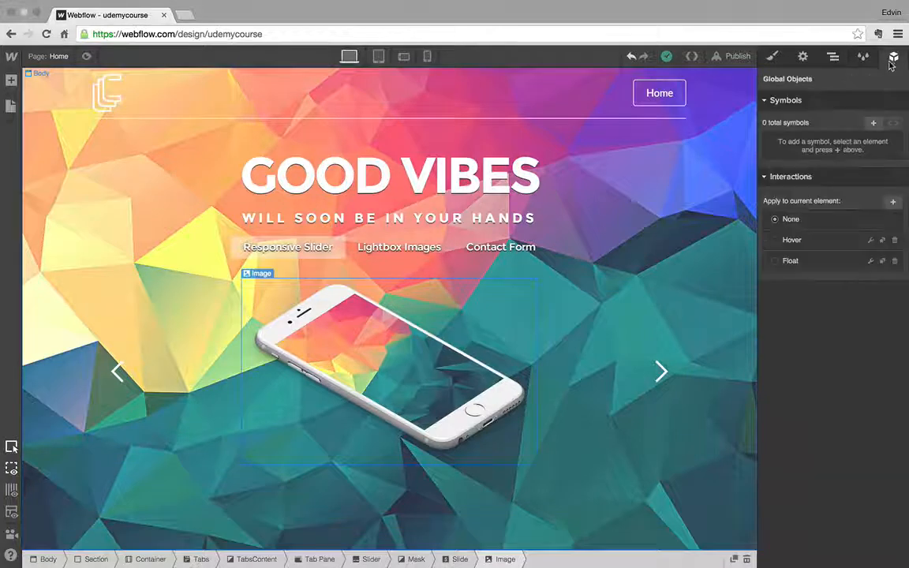
{"action": "left_click", "coordinate": [810, 261]}
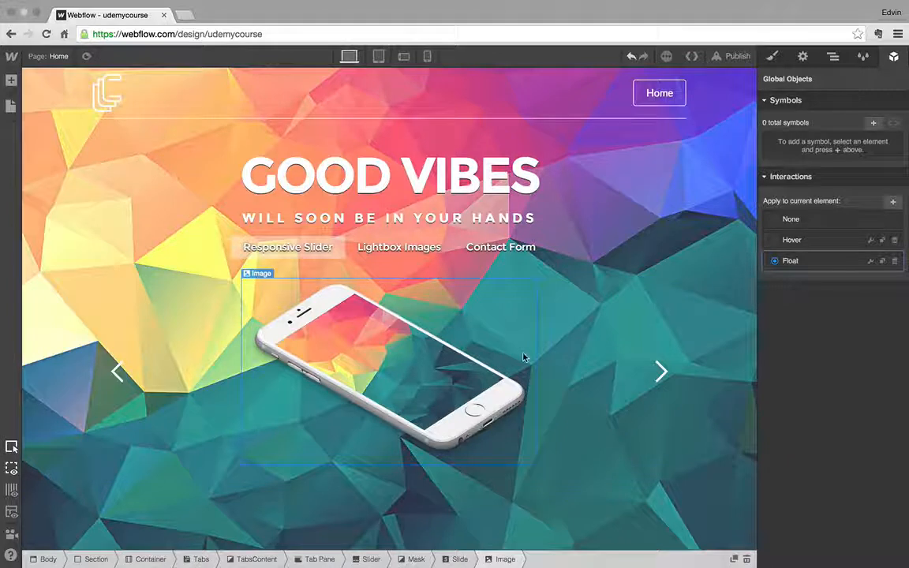
Create a new interaction named FlipRight on the slider's right arrow icon and give it a Hover trigger.
{"action": "left_click", "coordinate": [661, 370]}
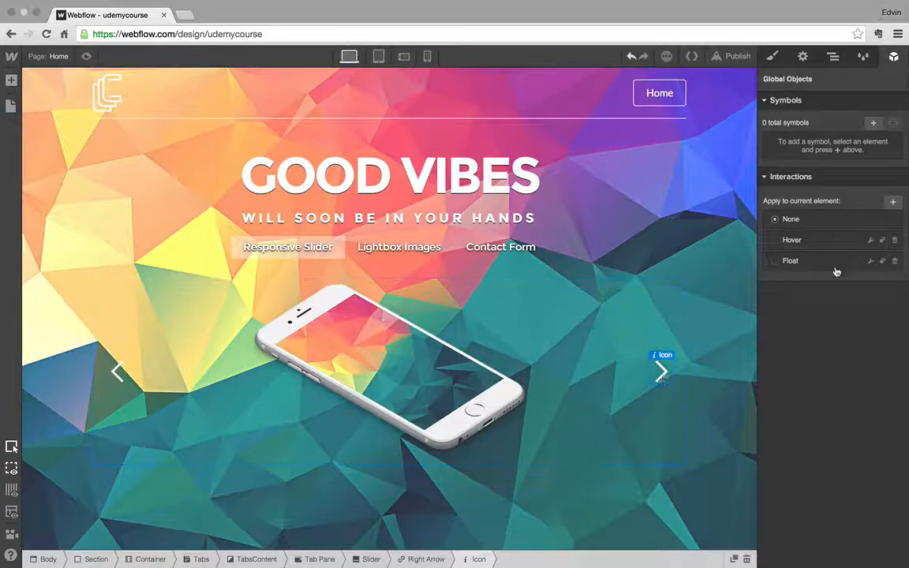
{"action": "left_click", "coordinate": [893, 203]}
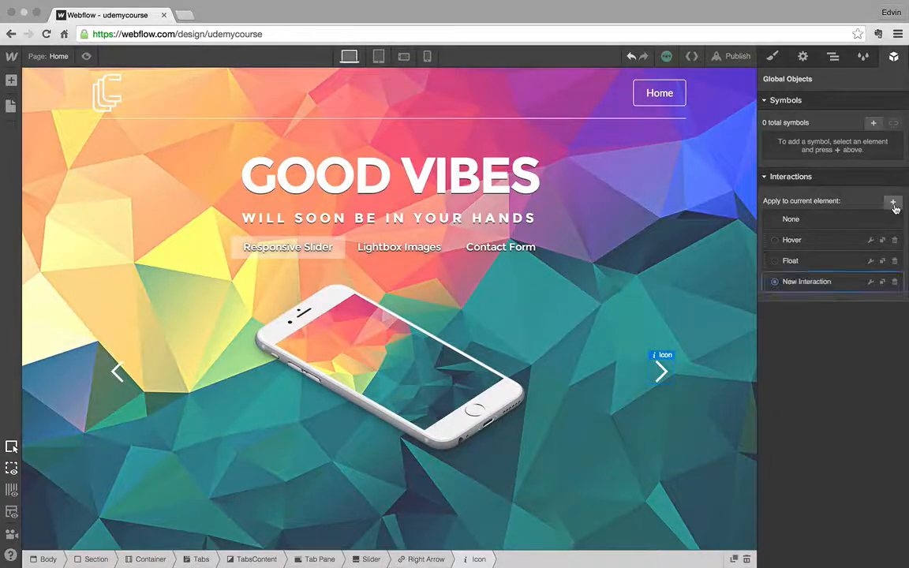
{"action": "left_click", "coordinate": [817, 279]}
{"action": "left_click", "coordinate": [867, 232]}
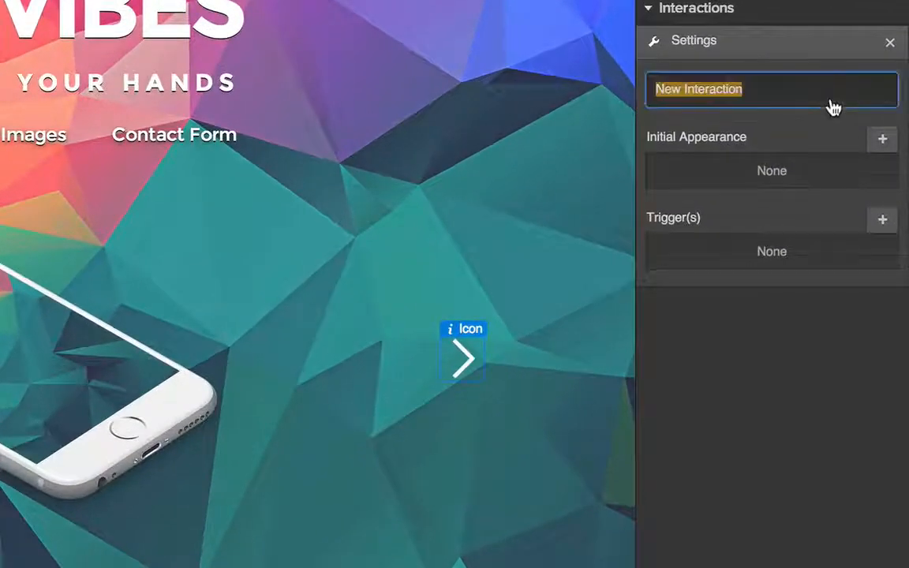
{"action": "type", "text": "FlipRight"}
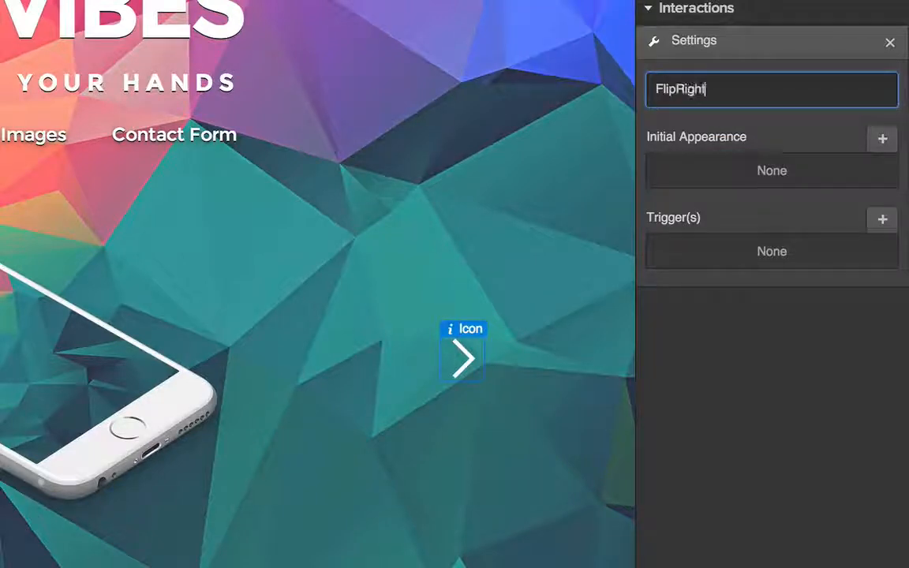
{"action": "key", "text": "Return"}
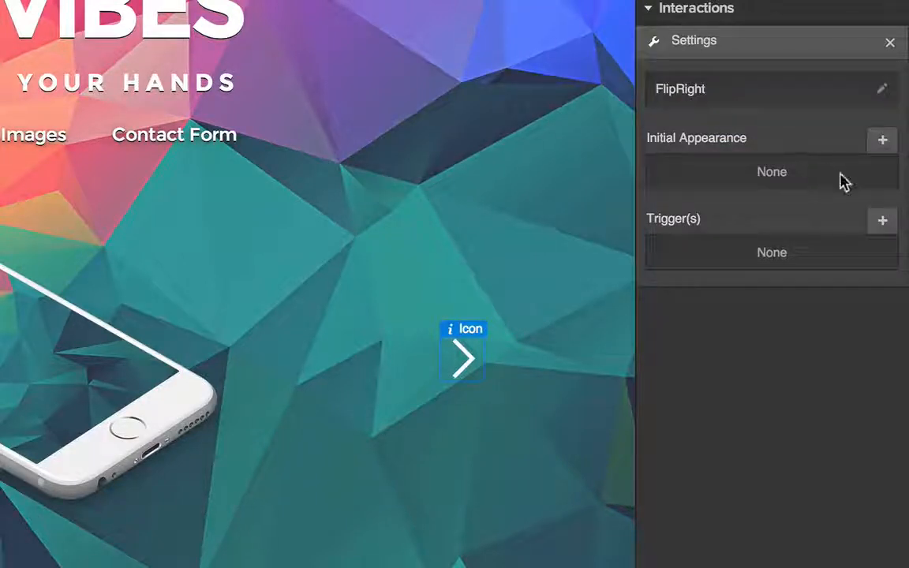
{"action": "left_click", "coordinate": [882, 220]}
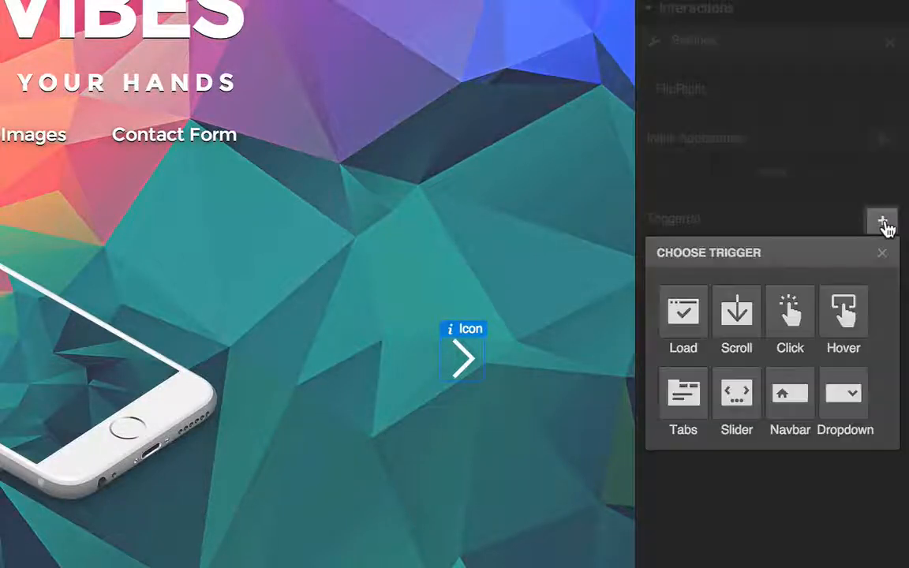
{"action": "left_click", "coordinate": [841, 315]}
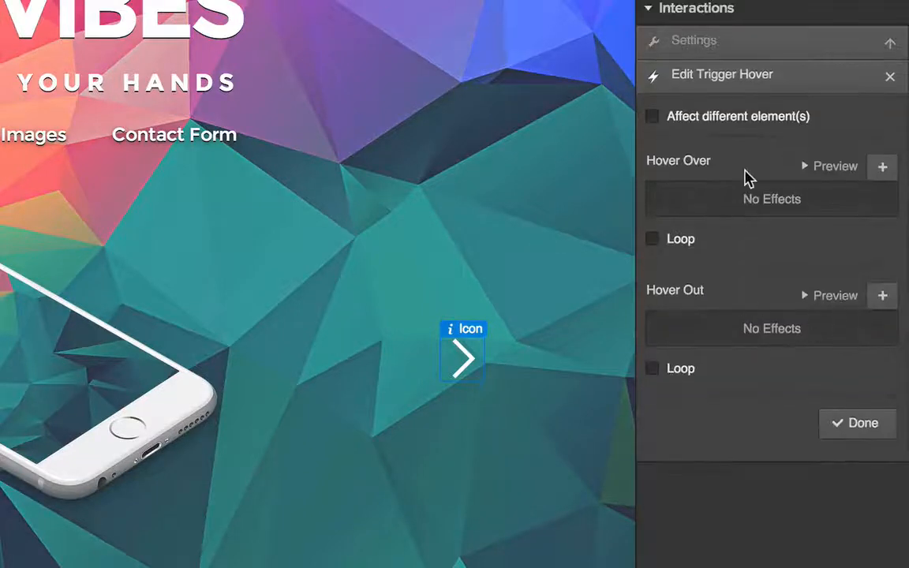
Add a Hover Over step that moves the arrow icon 60 px to the right.
{"action": "left_click", "coordinate": [882, 171]}
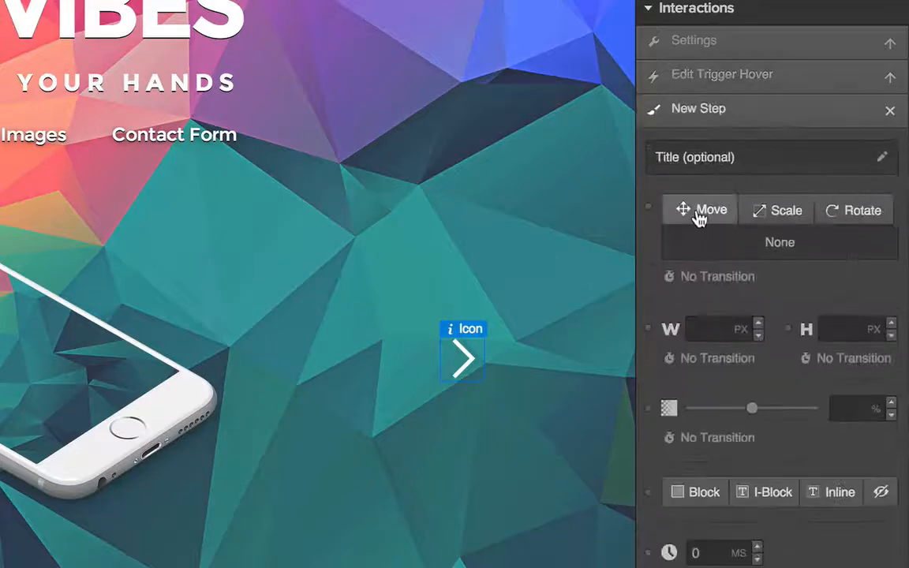
{"action": "left_click", "coordinate": [700, 209]}
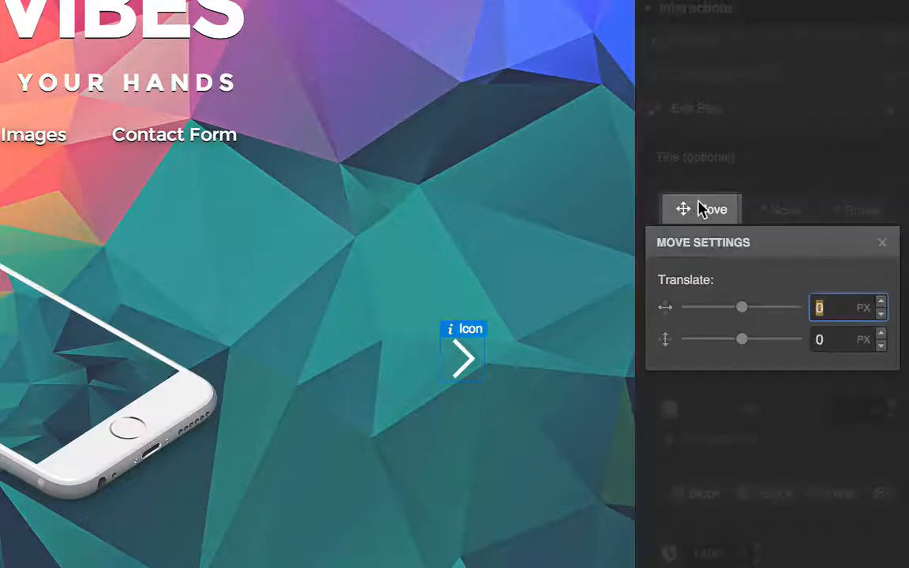
{"action": "key", "text": "shift+Up"}
{"action": "key", "text": "shift+Up"}
{"action": "key", "text": "shift+Up"}
{"action": "key", "text": "shift+Up"}
{"action": "key", "text": "shift+Up"}
{"action": "key", "text": "shift+Up"}
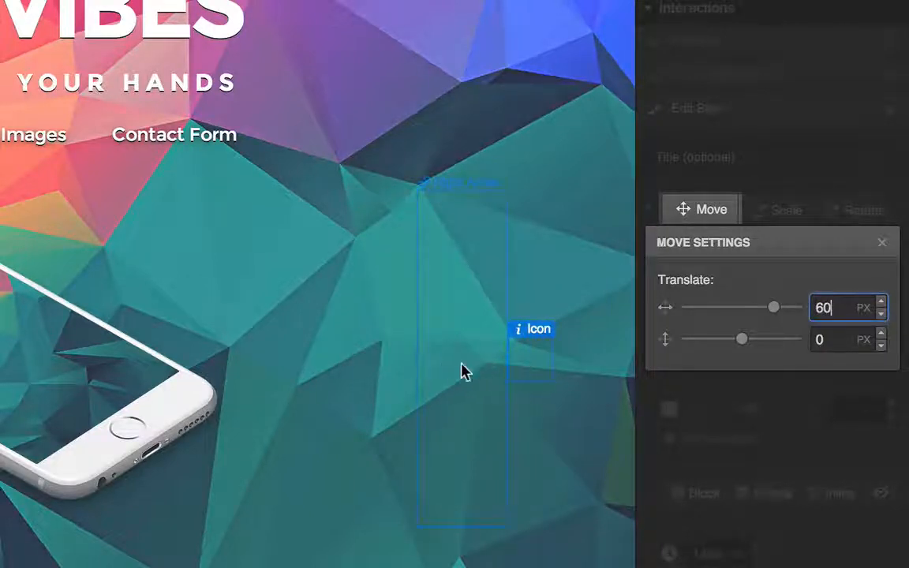
{"action": "left_click", "coordinate": [881, 243]}
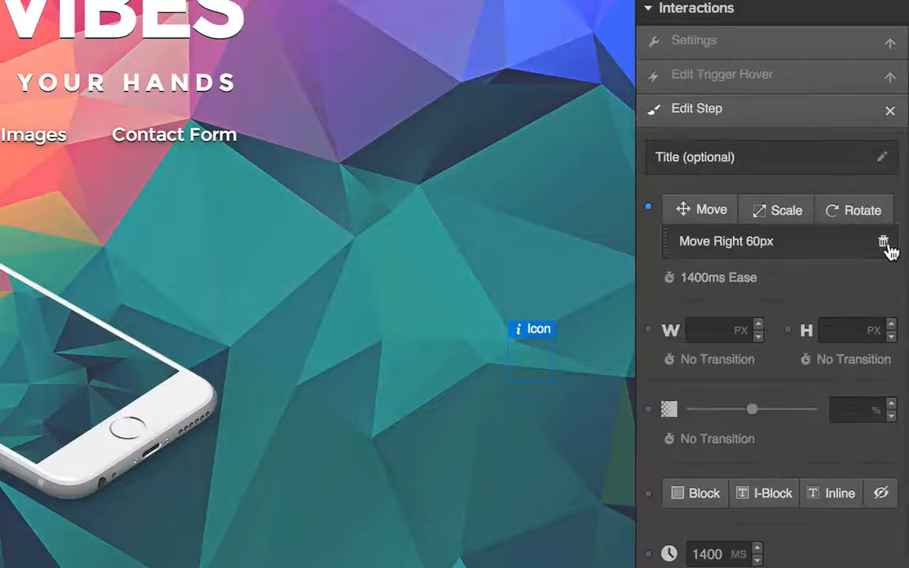
Set the transition duration of the rightward move to 300 ms and finish the step.
{"action": "left_click", "coordinate": [713, 284]}
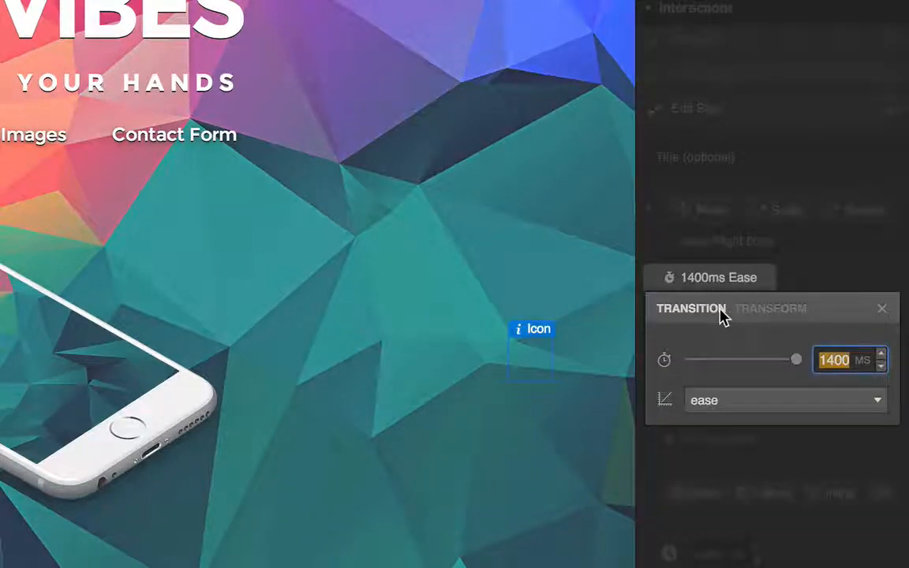
{"action": "type", "text": "300"}
{"action": "key", "text": "Return"}
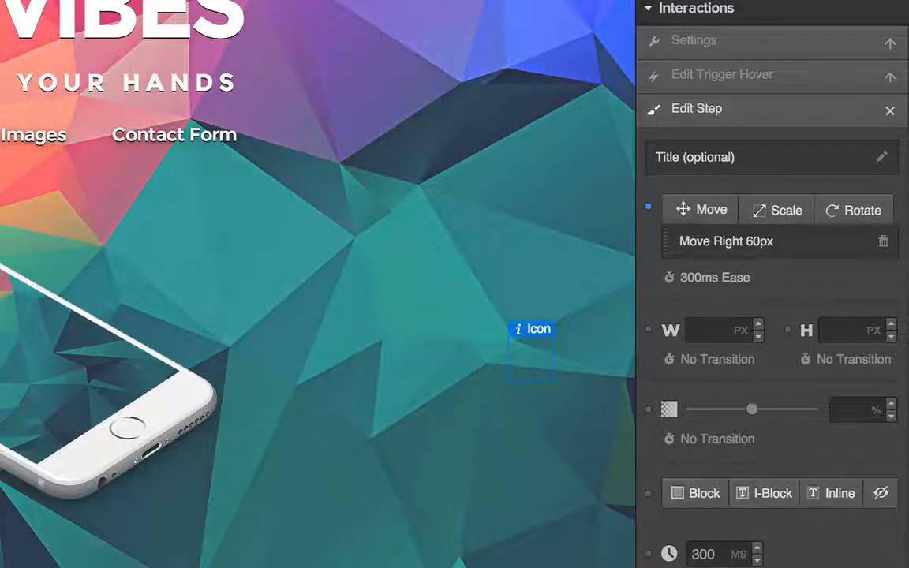
{"action": "left_click", "coordinate": [856, 565]}
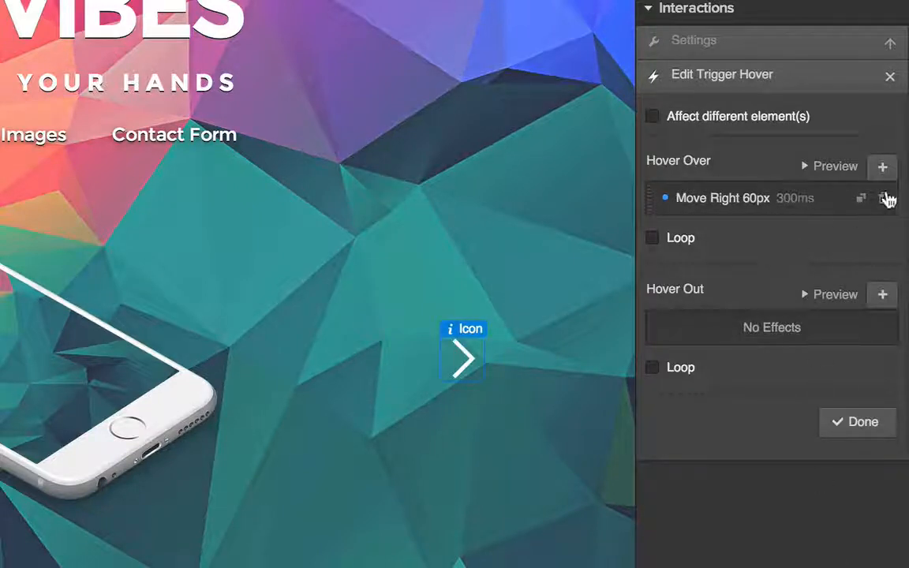
Add a second Hover Over step that translates the arrow icon horizontally by -60 px.
{"action": "left_click", "coordinate": [882, 169]}
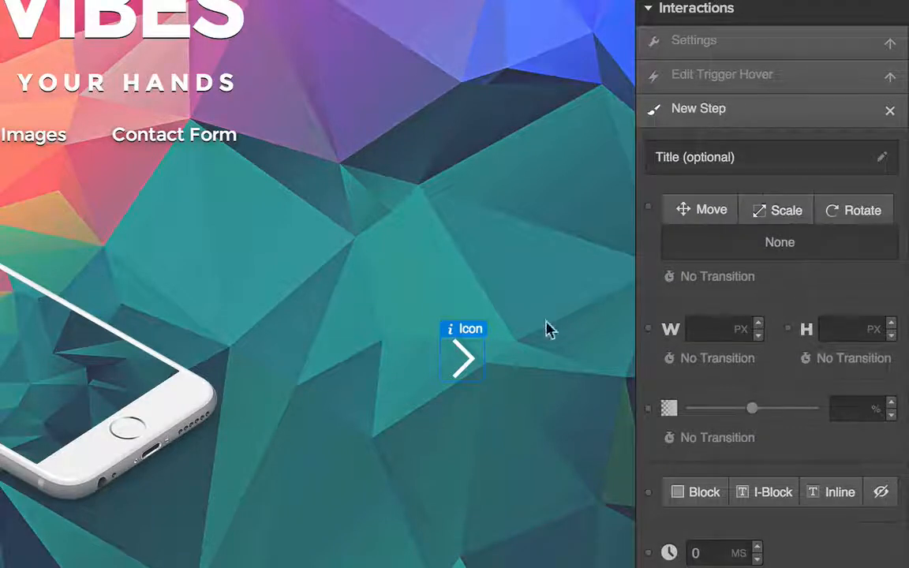
{"action": "left_click", "coordinate": [881, 494]}
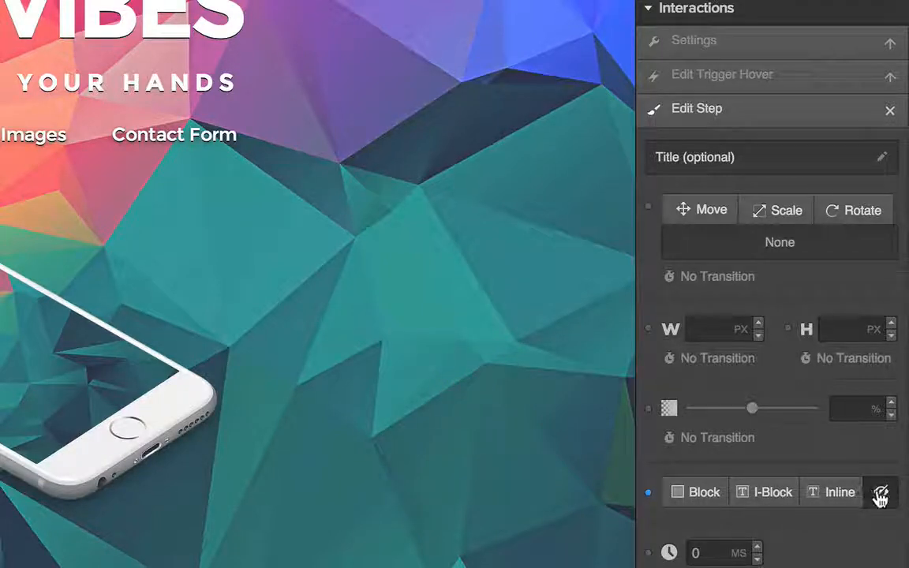
{"action": "left_click", "coordinate": [881, 494]}
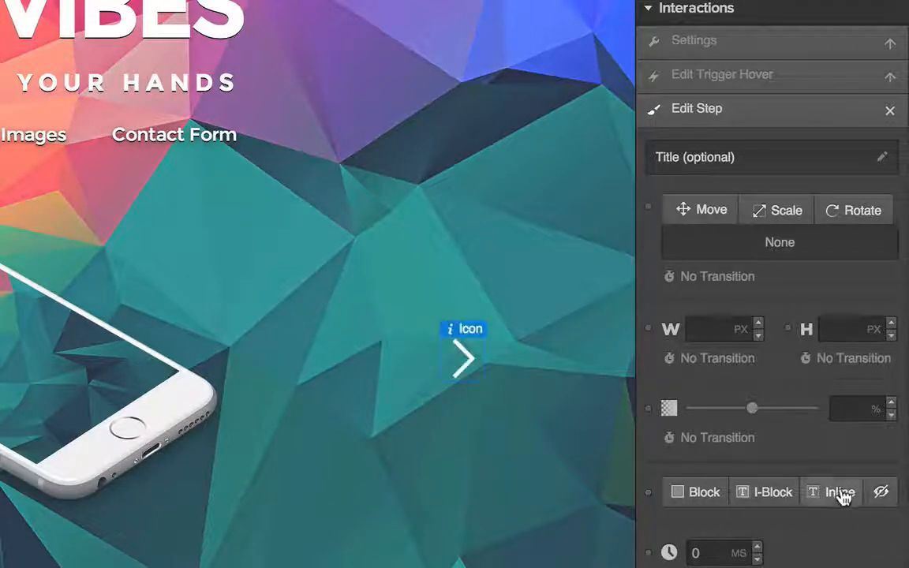
{"action": "left_click", "coordinate": [709, 213]}
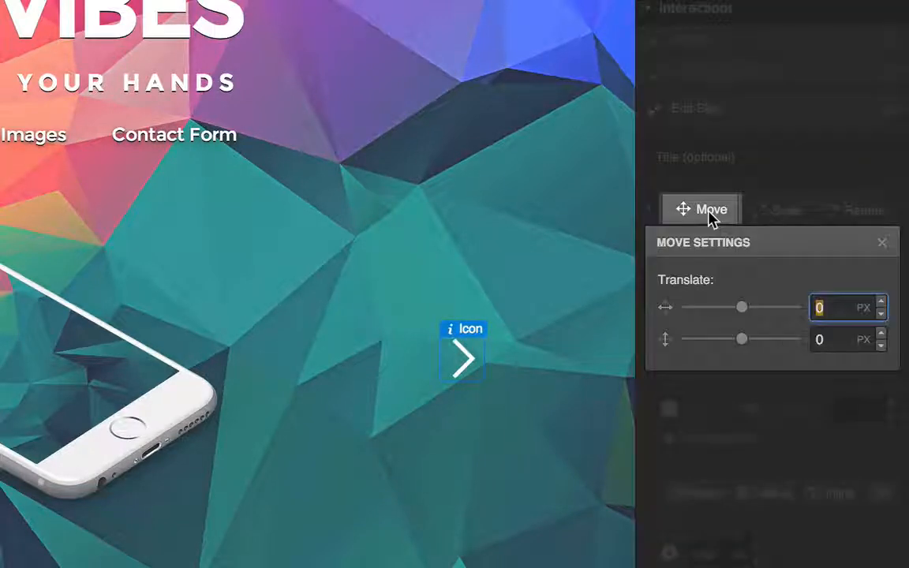
{"action": "type", "text": "-60"}
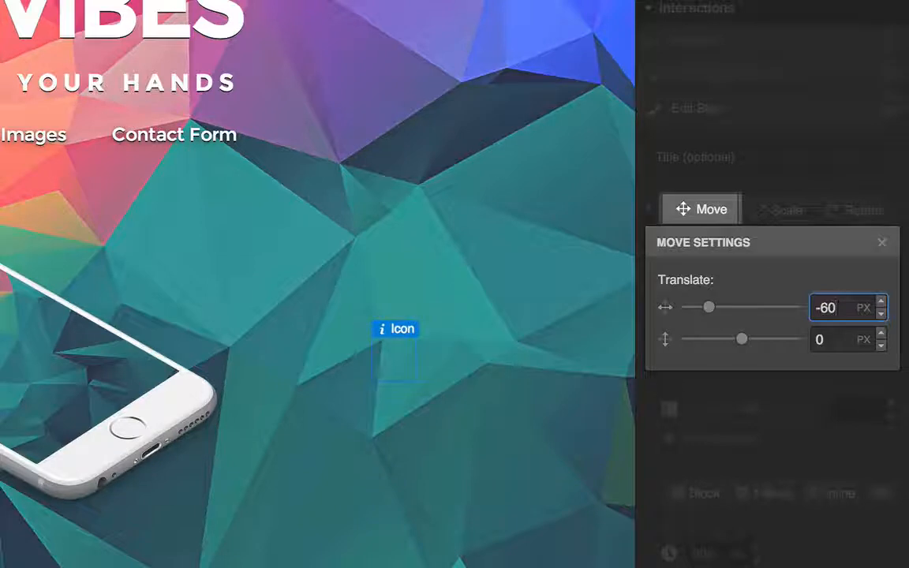
{"action": "left_click", "coordinate": [879, 244]}
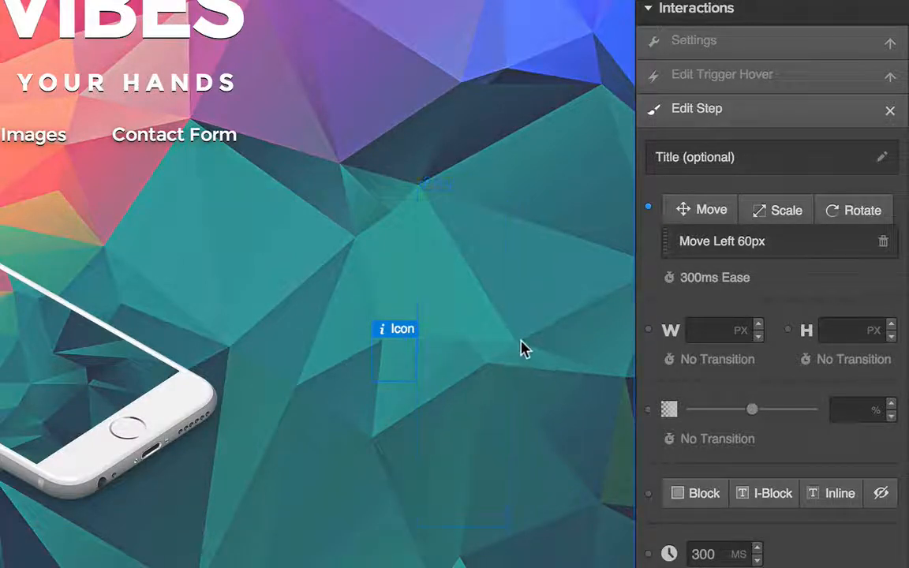
Set the leftward step's display to none and its transition duration to 0 ms, finishing the step.
{"action": "left_click", "coordinate": [880, 494]}
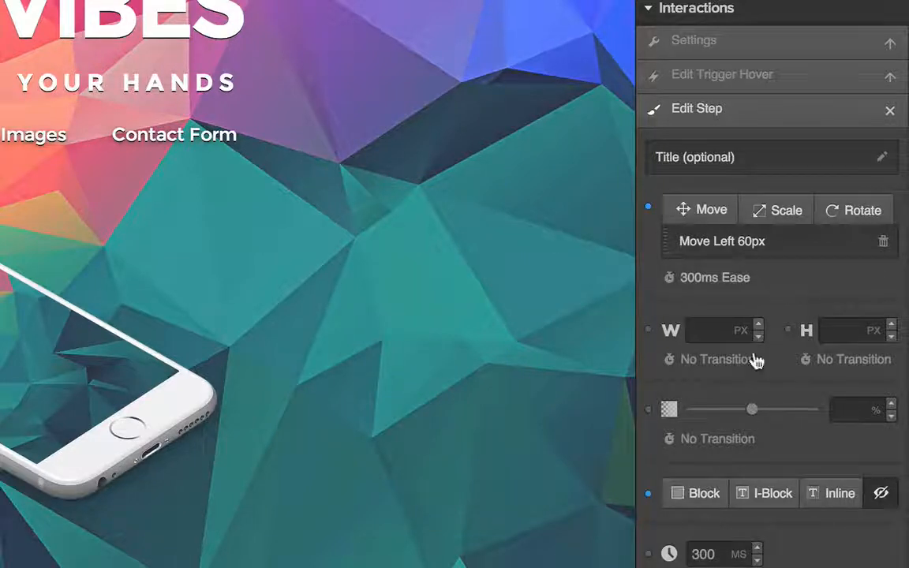
{"action": "left_click", "coordinate": [699, 278]}
{"action": "type", "text": "0"}
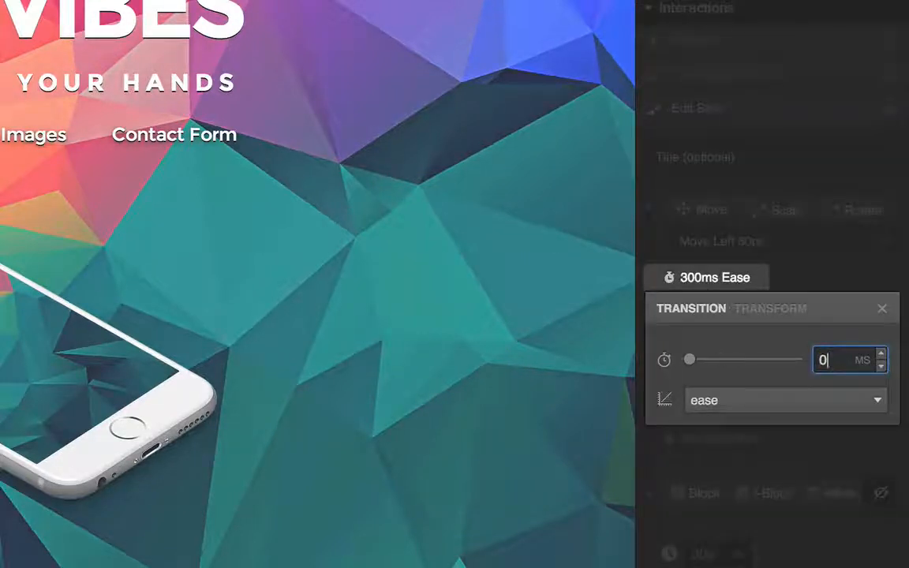
{"action": "key", "text": "Return"}
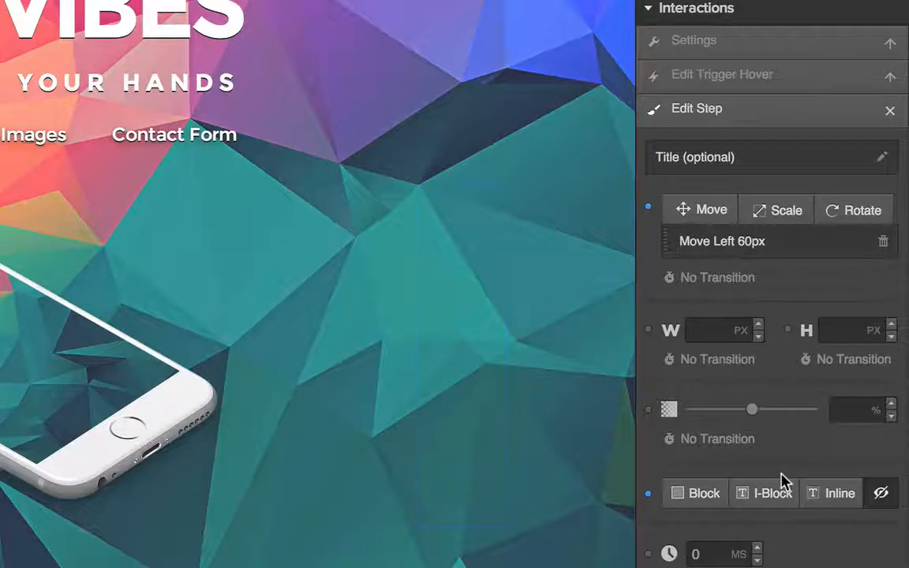
{"action": "key", "text": "Return"}
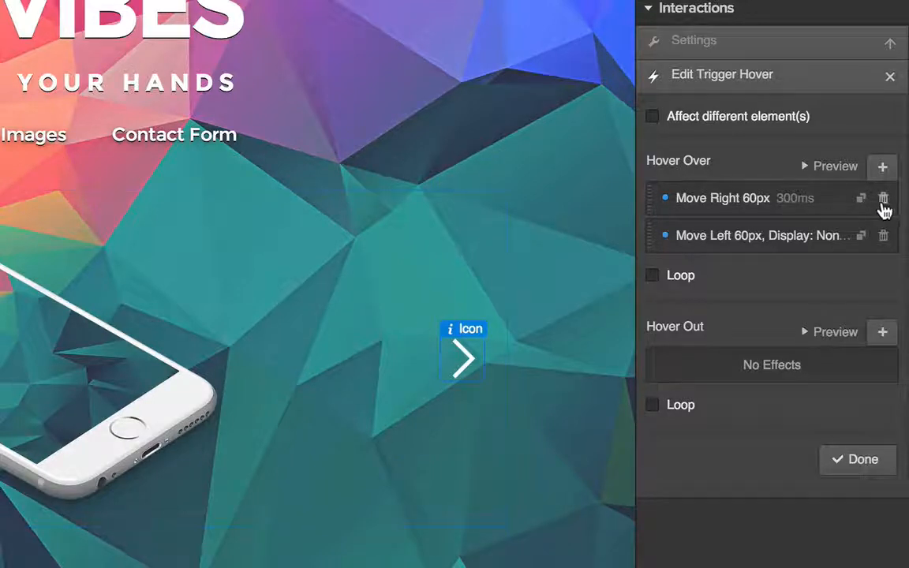
Add a third Hover Over step that moves the arrow icon back to its origin with display set to block.
{"action": "left_click", "coordinate": [881, 173]}
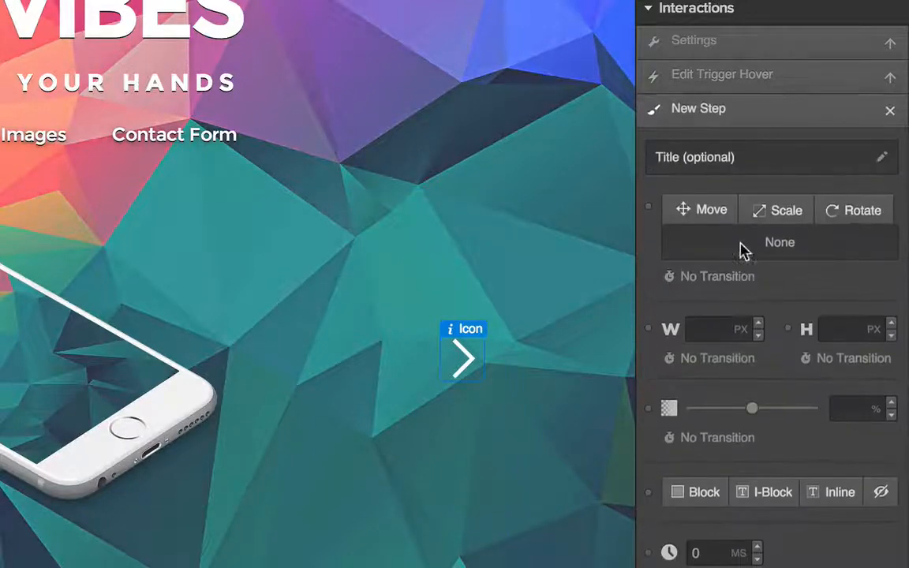
{"action": "left_click", "coordinate": [709, 215]}
{"action": "key", "text": "Return"}
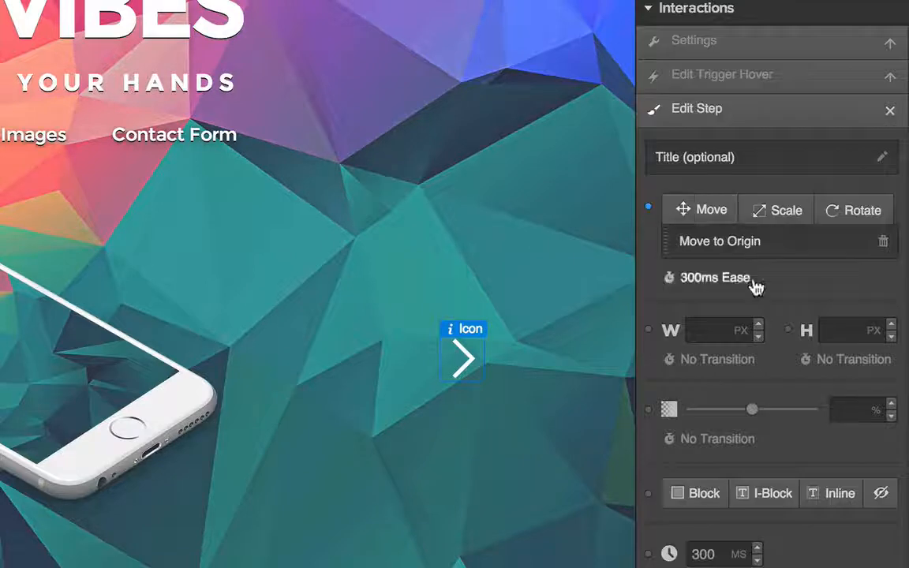
{"action": "left_click", "coordinate": [701, 506]}
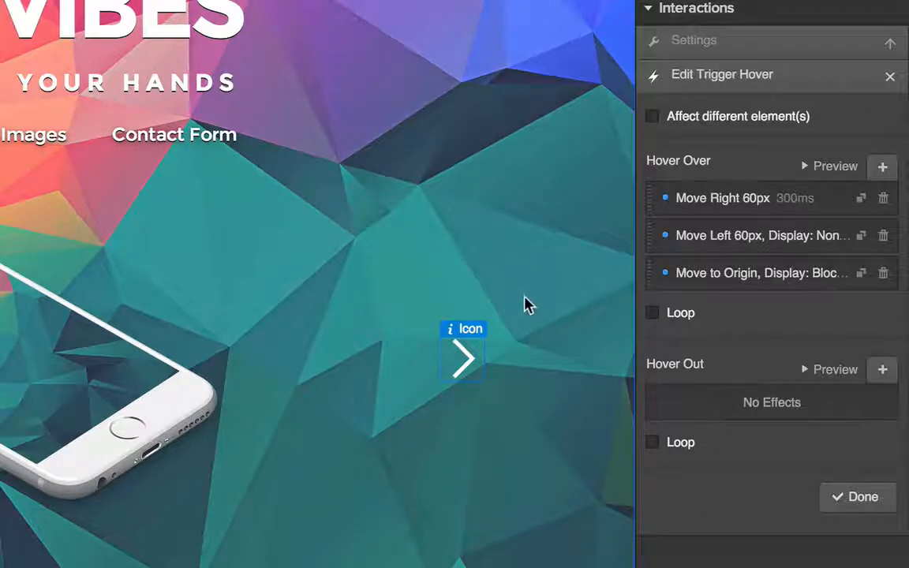
Preview the page and test the slider's left and right arrows to check the FlipRight hover animation.
{"action": "key", "text": "super+shift+p"}
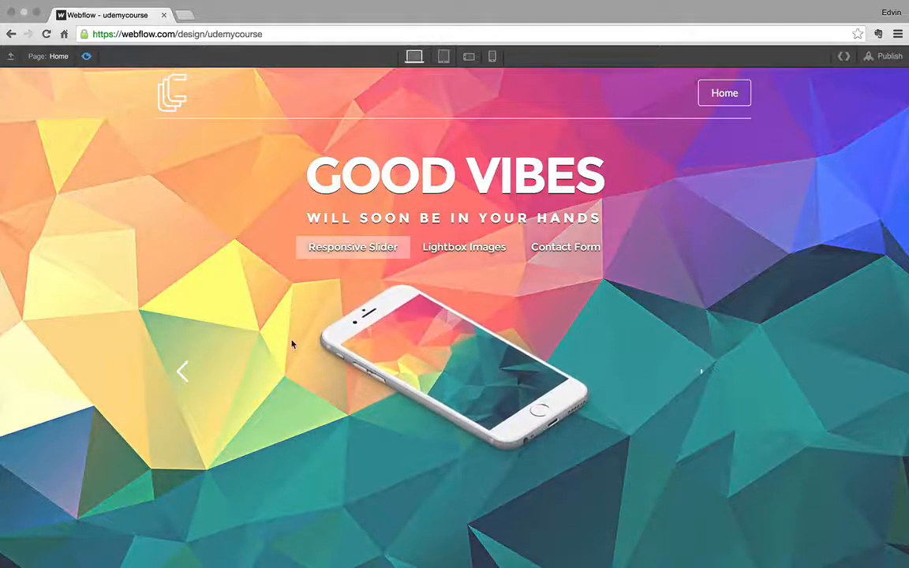
{"action": "left_click", "coordinate": [181, 372]}
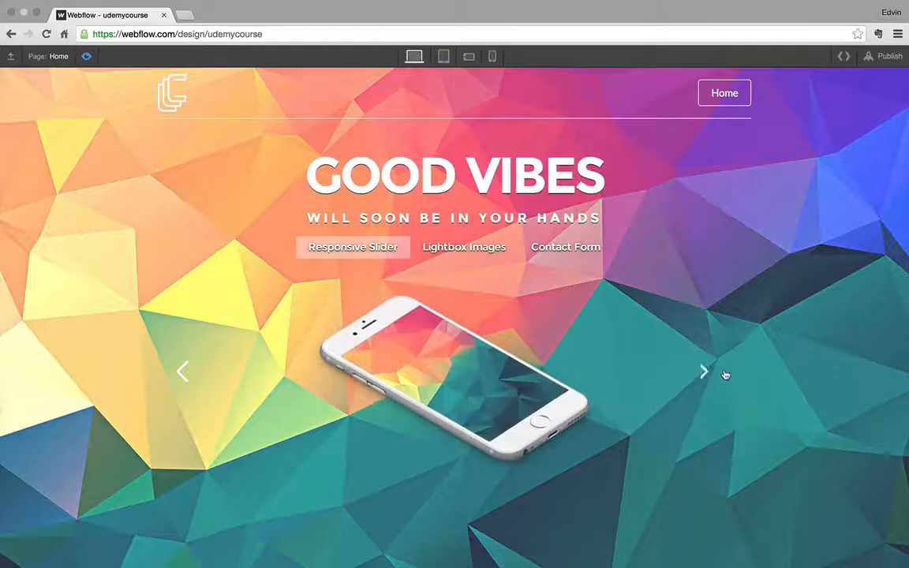
{"action": "left_click", "coordinate": [724, 372]}
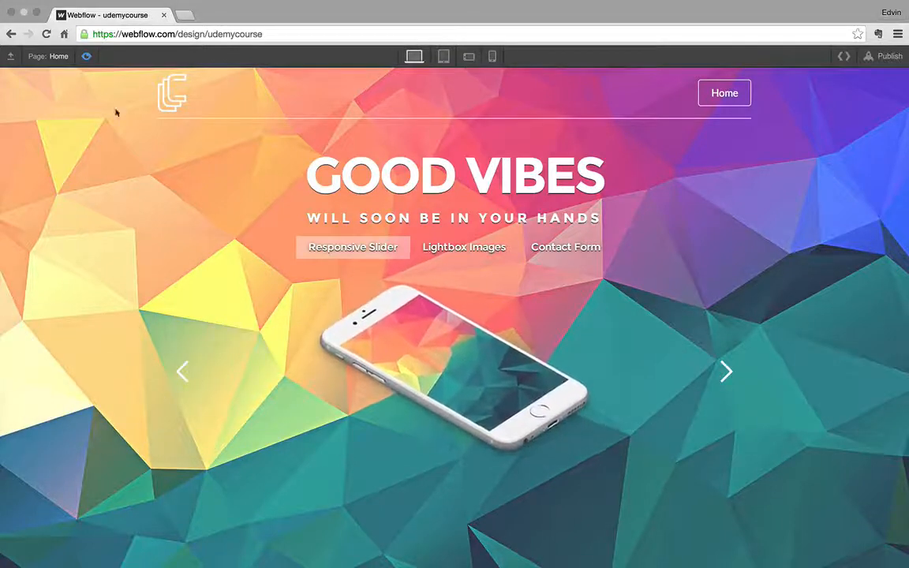
Exit the preview, select the slider's left arrow icon, and duplicate the FlipRight interaction, applying the copy to the icon.
{"action": "left_click", "coordinate": [86, 56]}
{"action": "left_click", "coordinate": [119, 381]}
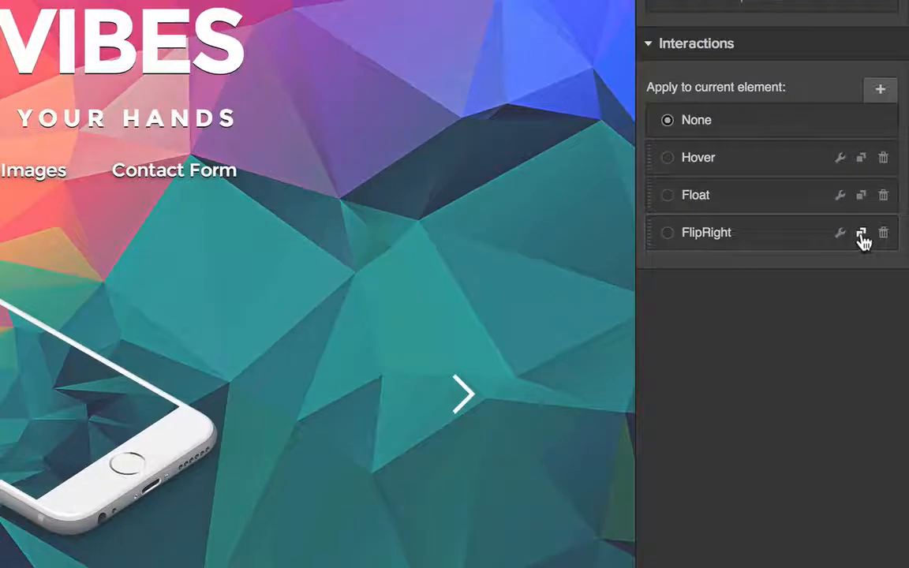
{"action": "left_click", "coordinate": [883, 283]}
{"action": "left_click", "coordinate": [717, 276]}
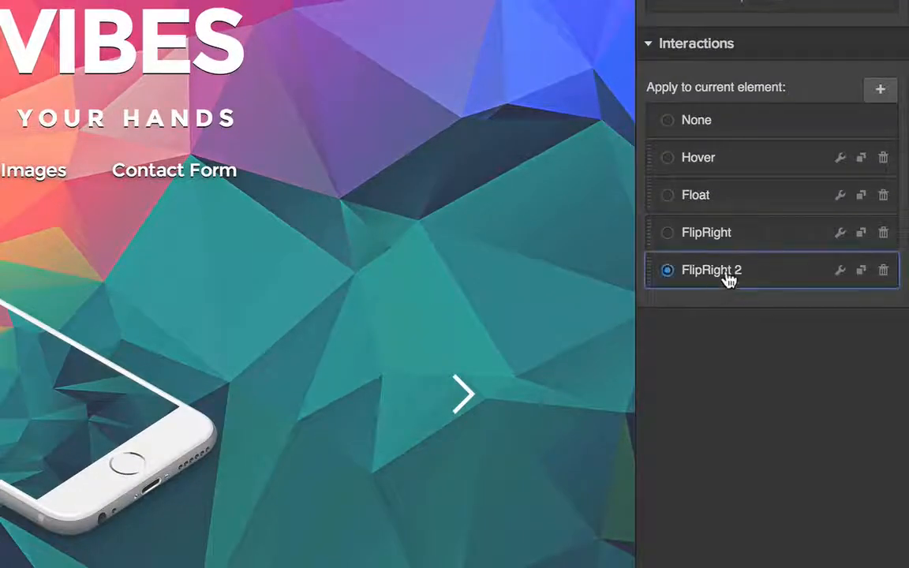
Open the duplicated interaction's settings and rename it FlipLeft.
{"action": "double_click", "coordinate": [728, 280]}
{"action": "left_click", "coordinate": [738, 130]}
{"action": "key", "text": "Right"}
{"action": "key", "text": "BackSpace"}
{"action": "key", "text": "BackSpace"}
{"action": "key", "text": "BackSpace"}
{"action": "key", "text": "BackSpace"}
{"action": "key", "text": "BackSpace"}
{"action": "key", "text": "BackSpace"}
{"action": "key", "text": "BackSpace"}
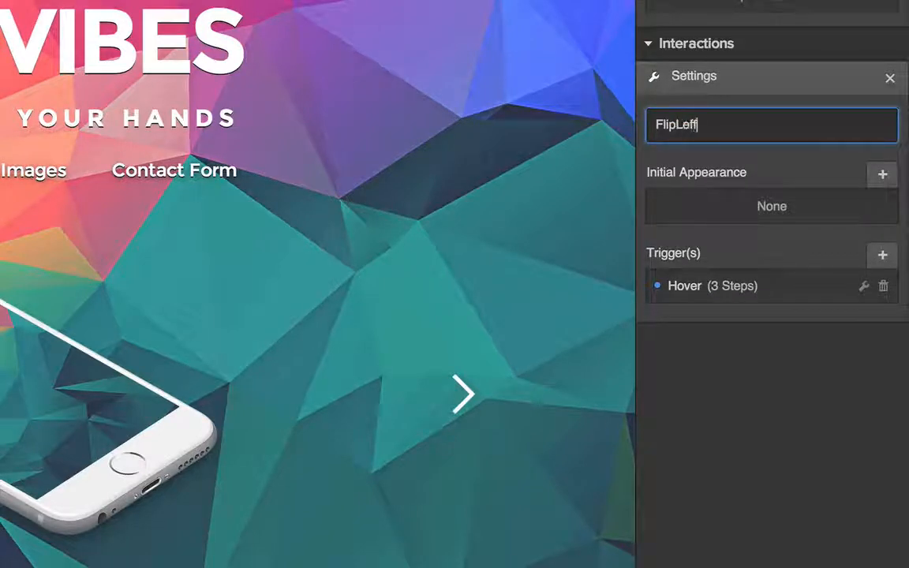
In FlipLeft's Hover trigger, set the first Hover Over step's horizontal translation to -60 px.
{"action": "double_click", "coordinate": [714, 294]}
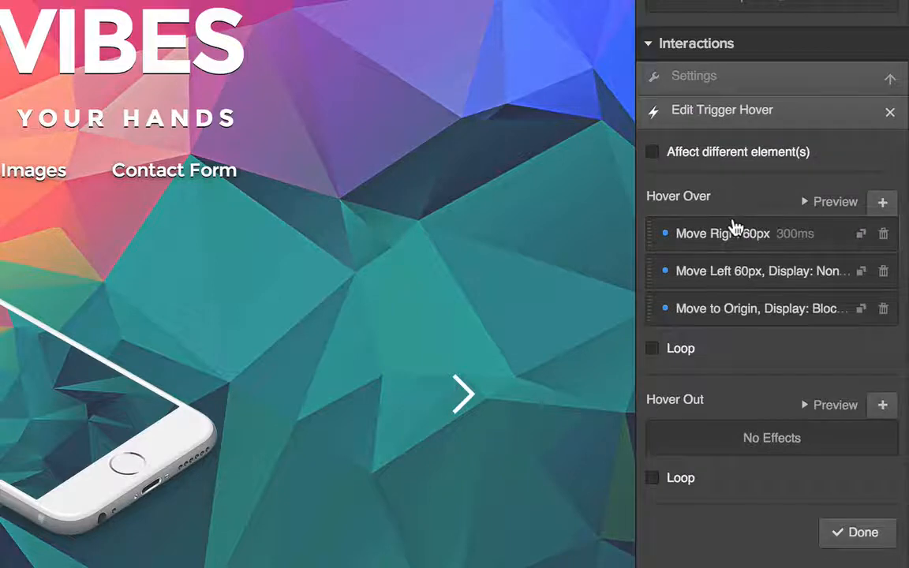
{"action": "left_click", "coordinate": [719, 241]}
{"action": "left_click", "coordinate": [762, 287]}
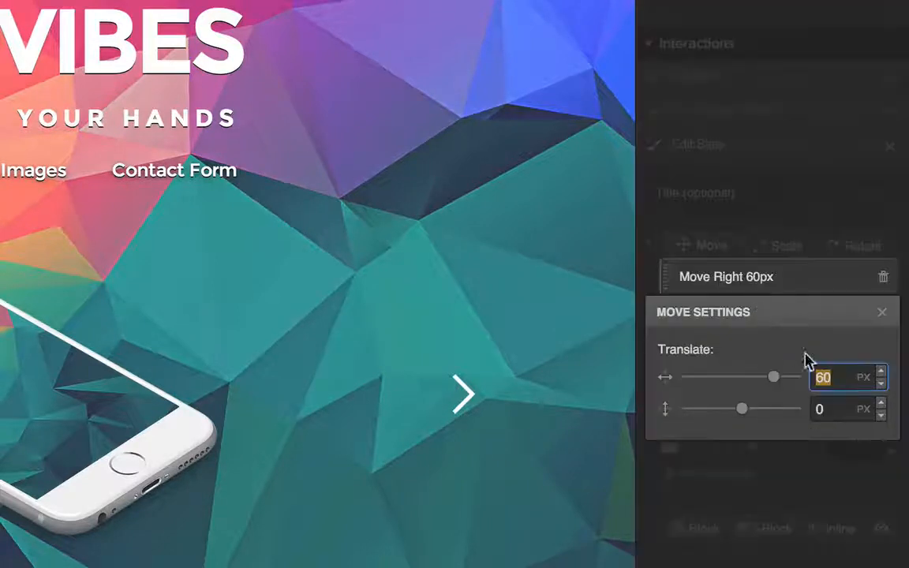
{"action": "left_click", "coordinate": [816, 377]}
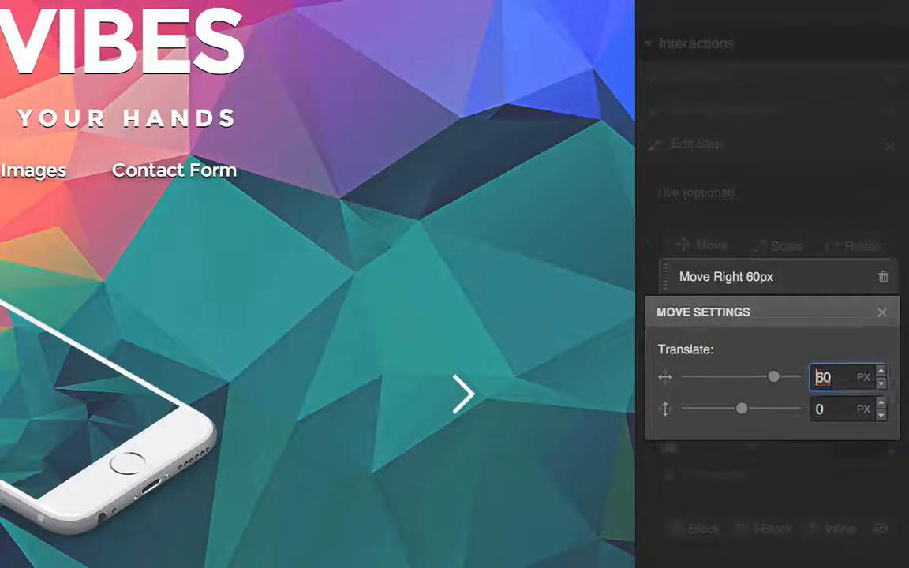
{"action": "type", "text": "-"}
{"action": "key", "text": "Return"}
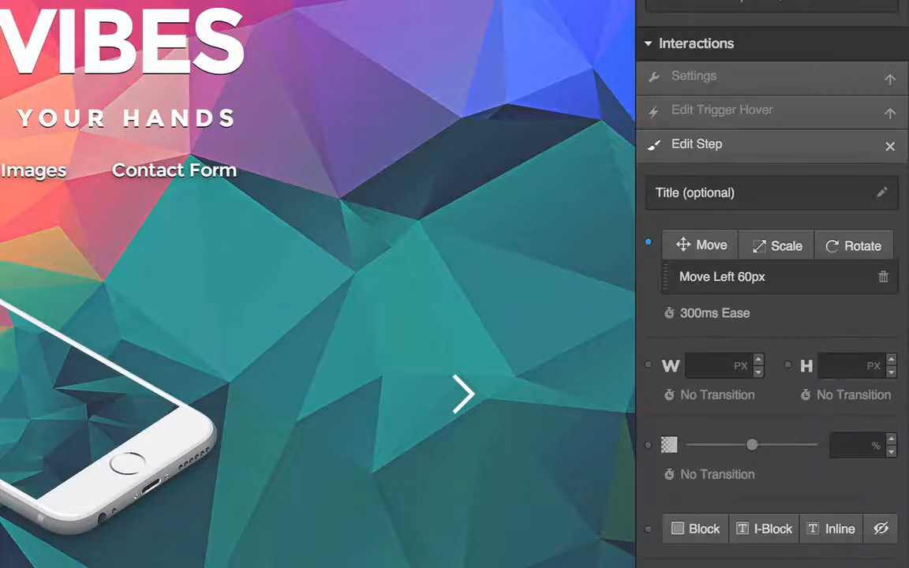
{"action": "left_click", "coordinate": [722, 111]}
{"action": "left_click", "coordinate": [726, 309]}
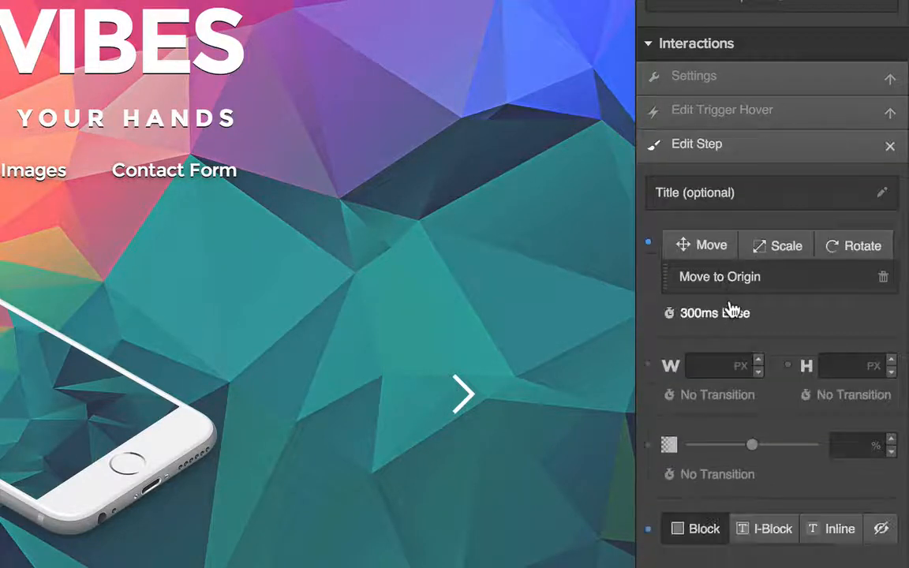
{"action": "left_click", "coordinate": [856, 567]}
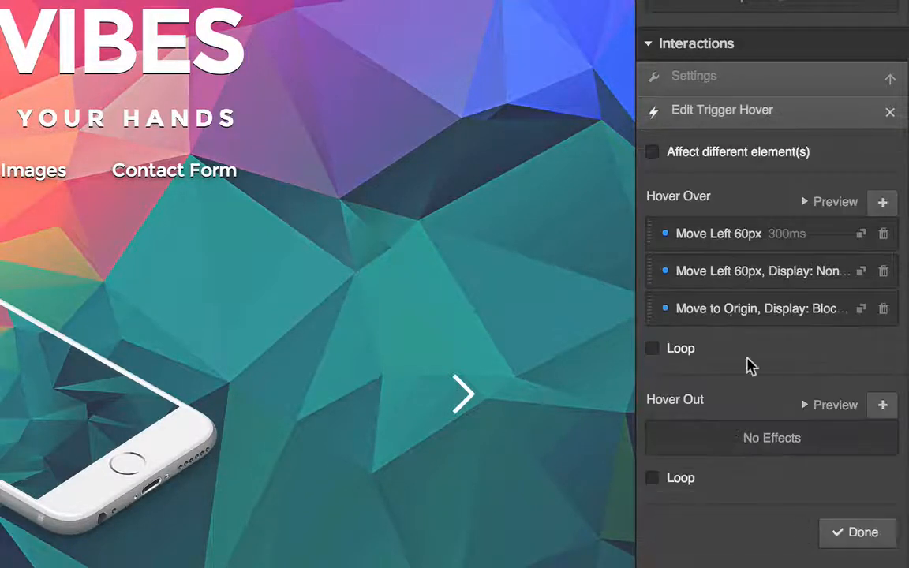
Set the second Hover Over step's horizontal translation to 60 px and finish editing the Hover trigger.
{"action": "left_click", "coordinate": [723, 271]}
{"action": "left_click", "coordinate": [750, 280]}
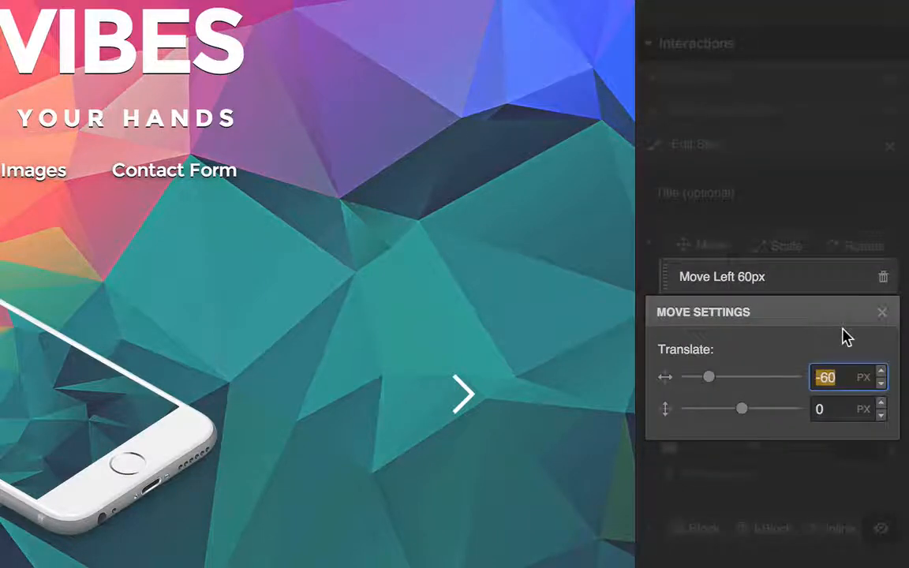
{"action": "key", "text": "Left"}
{"action": "key", "text": "Right"}
{"action": "key", "text": "BackSpace"}
{"action": "key", "text": "Return"}
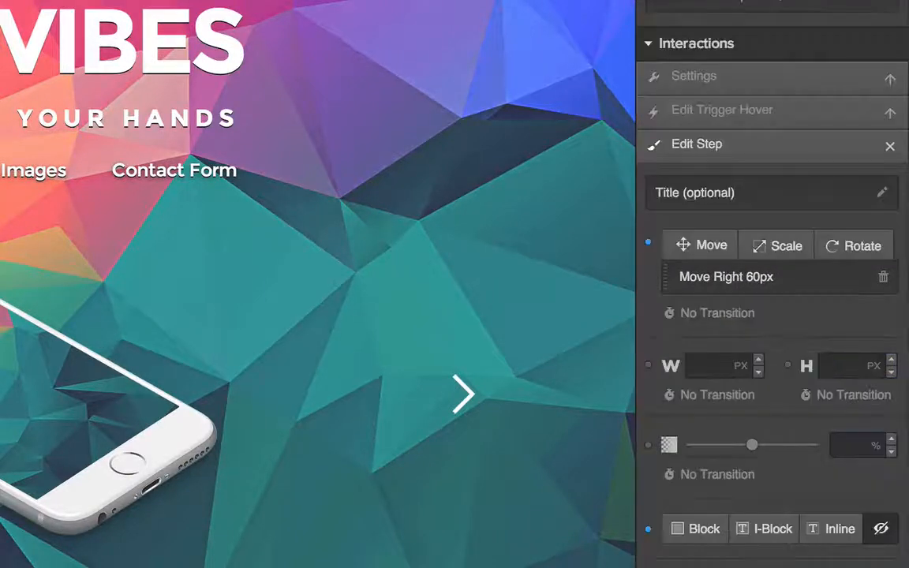
{"action": "left_click", "coordinate": [856, 567]}
{"action": "left_click", "coordinate": [850, 532]}
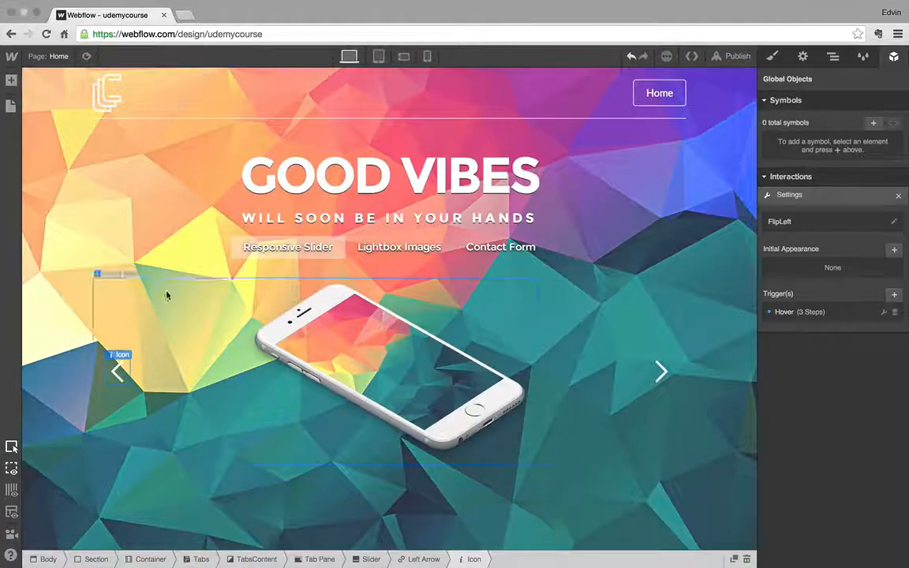
Preview the page and test the FlipLeft hover animation on the slider's left arrow.
{"action": "left_click", "coordinate": [86, 56]}
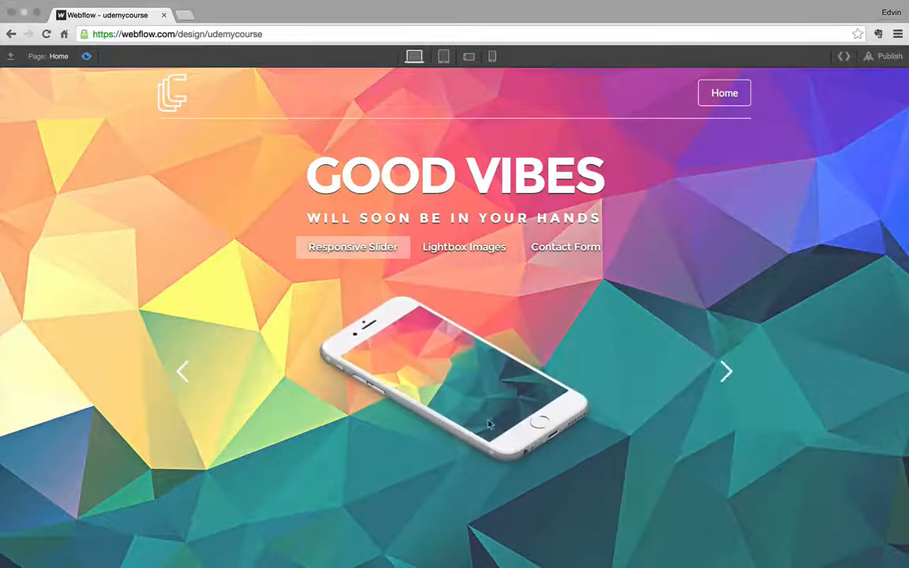
{"action": "left_click", "coordinate": [179, 376]}
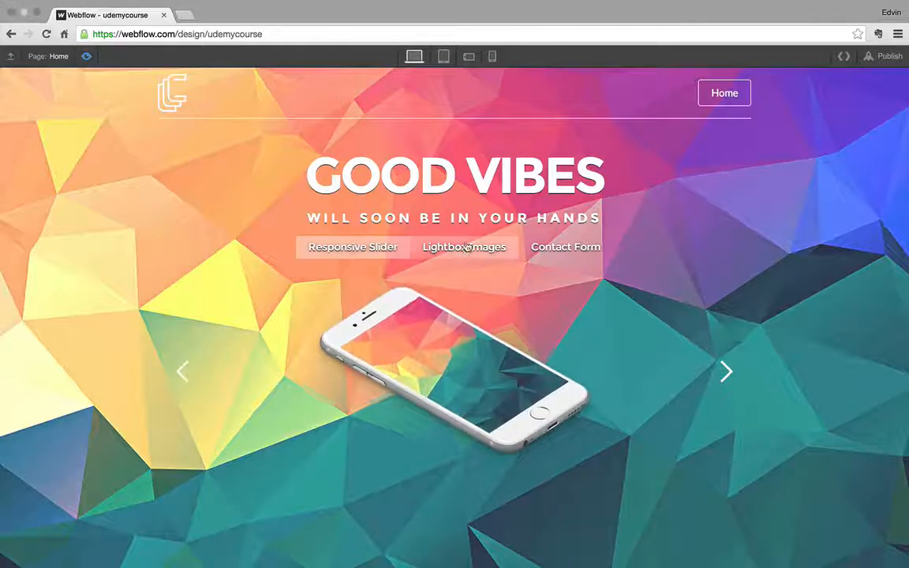
Check the Lightbox Images and Contact Form tabs in the preview and try submitting the empty sign-up form.
{"action": "left_click", "coordinate": [467, 248]}
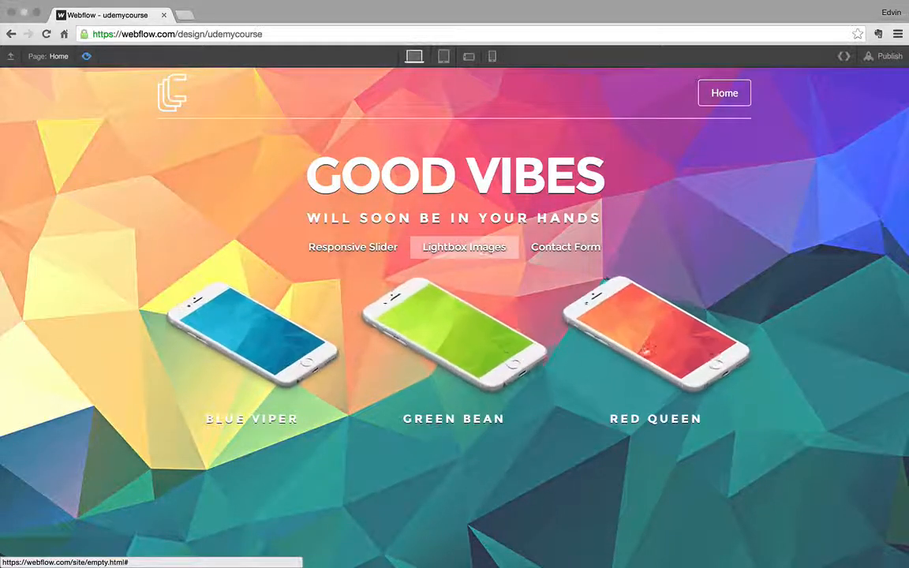
{"action": "left_click", "coordinate": [547, 248]}
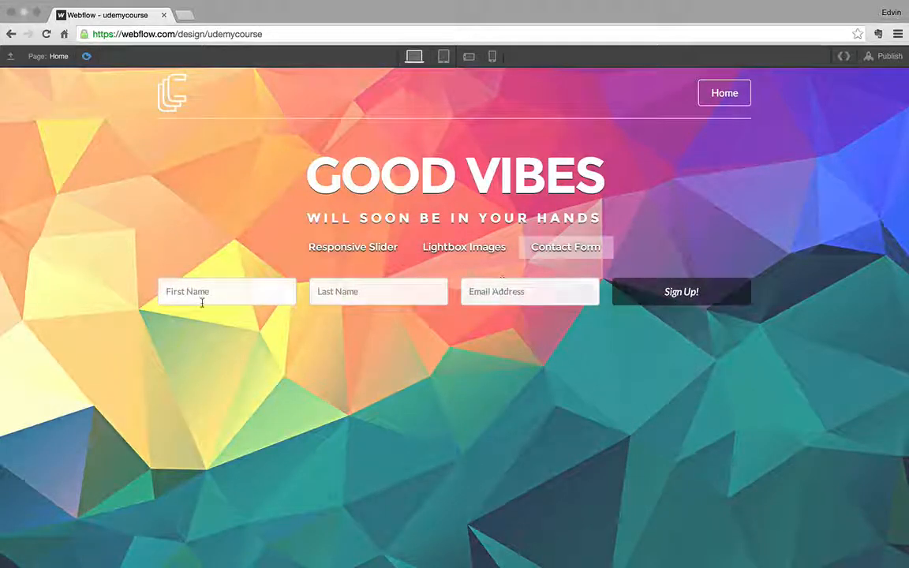
{"action": "left_click", "coordinate": [632, 292]}
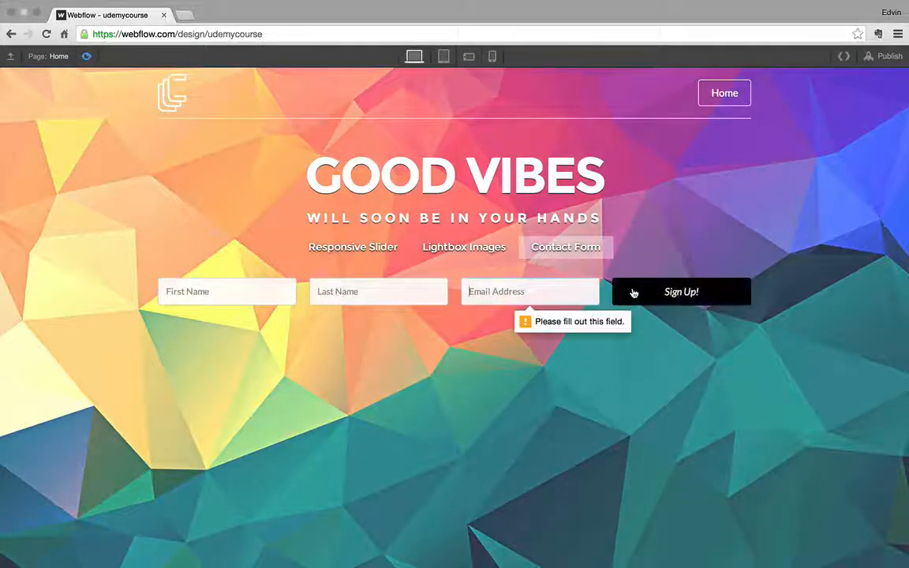
Return to the Responsive Slider tab, test the slider's right arrow, and exit the preview.
{"action": "left_click", "coordinate": [353, 247]}
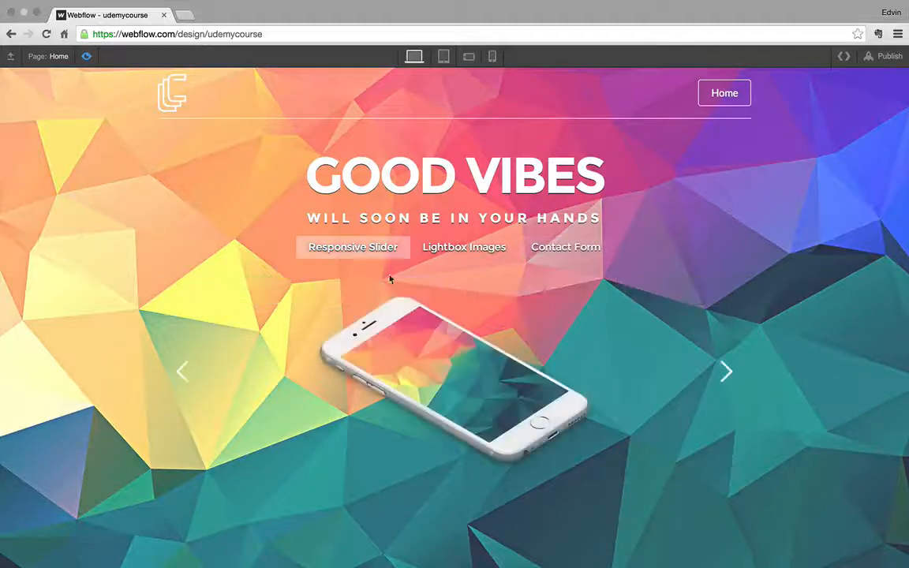
{"action": "left_click", "coordinate": [719, 377]}
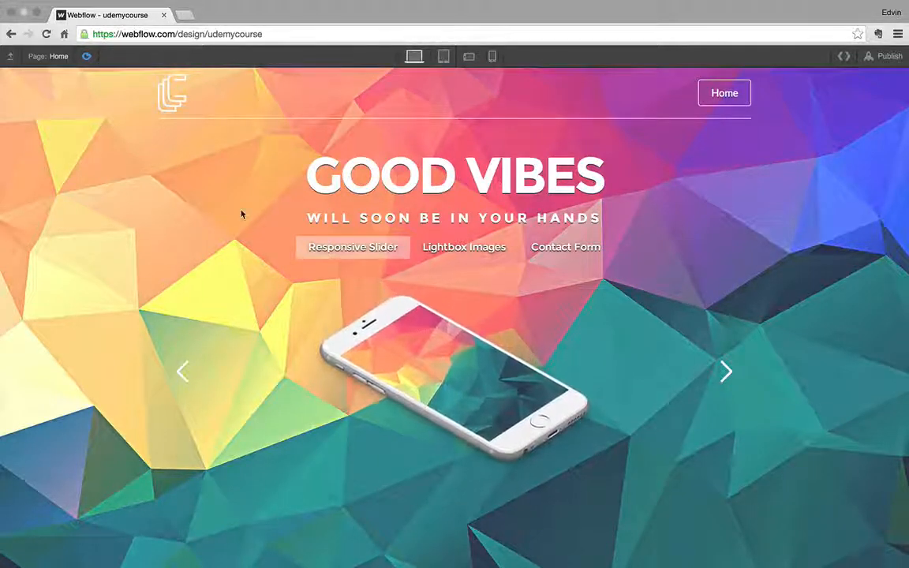
{"action": "left_click", "coordinate": [87, 56]}
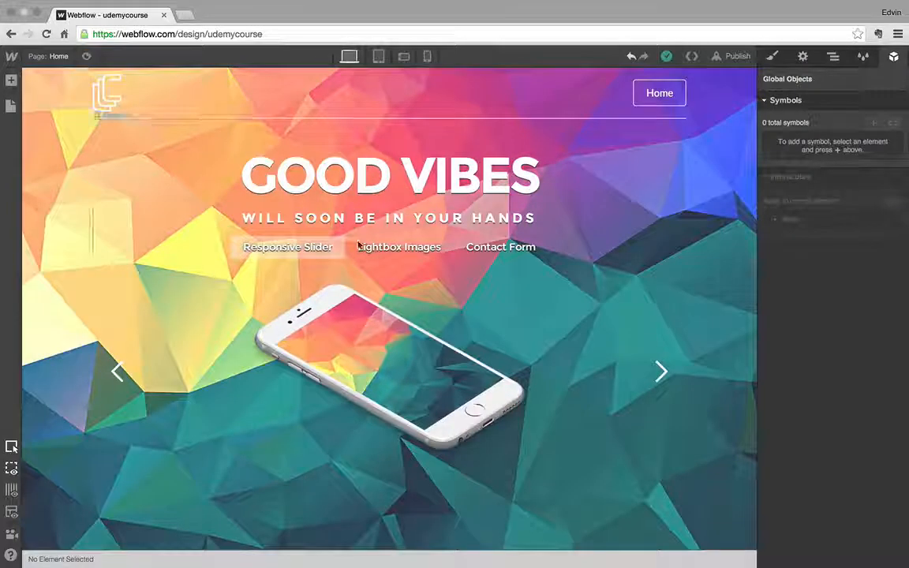